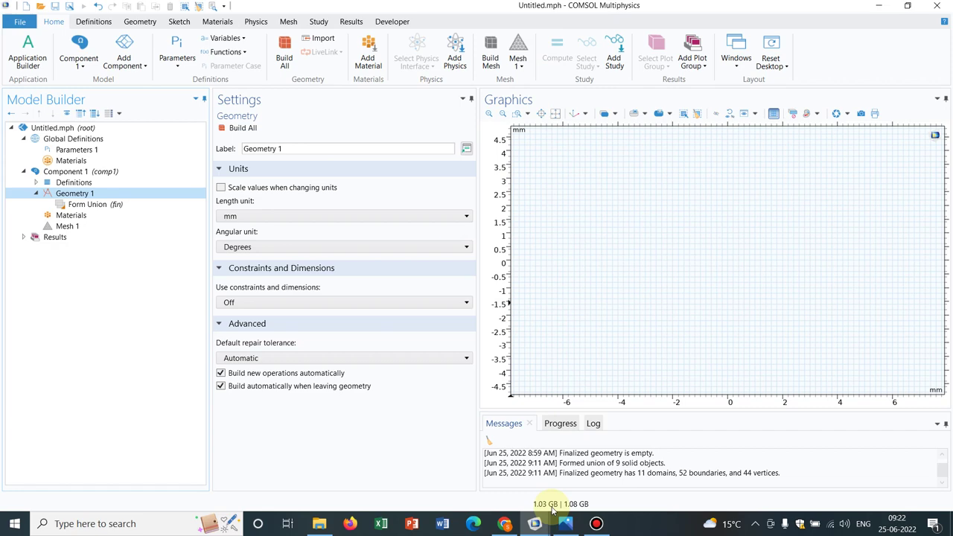
# - Open Image.png in Photos to study the ring with four tabs and a plus slot, then move the window aside
pyautogui.moveTo(564, 527)
pyautogui.click(572, 455)
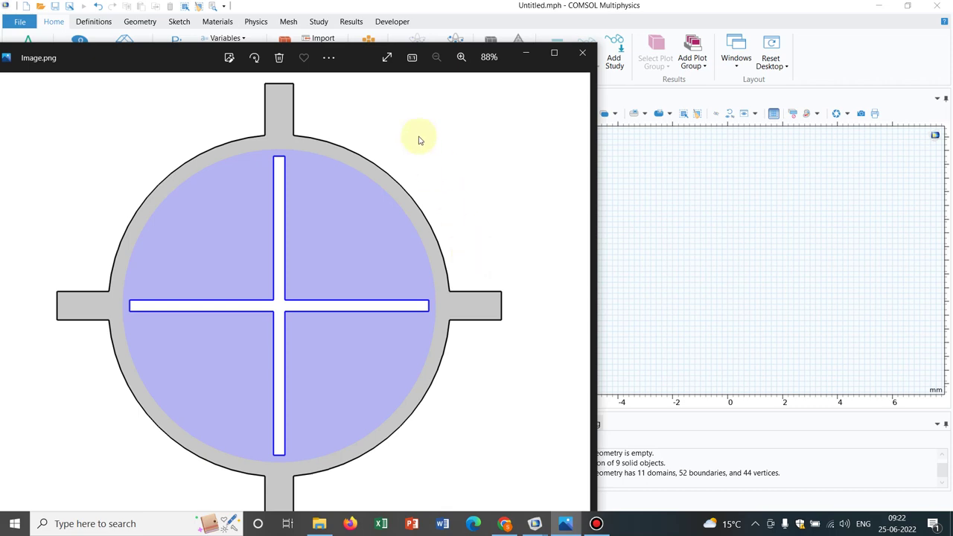
pyautogui.moveTo(186, 66); pyautogui.dragTo(340, 21)
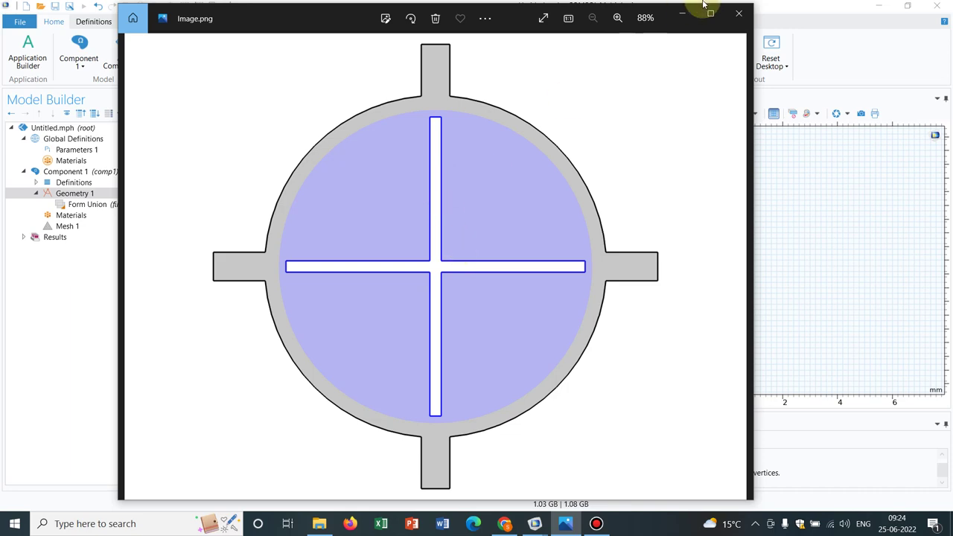
# - Back in COMSOL, add Circle 1 with a 3 mm radius and build it
pyautogui.click(681, 13)
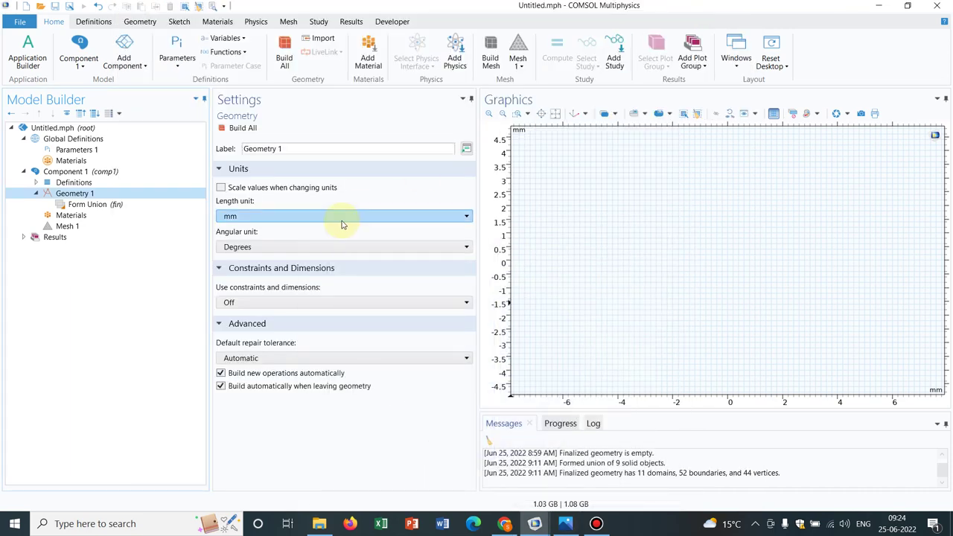
pyautogui.rightClick(106, 195)
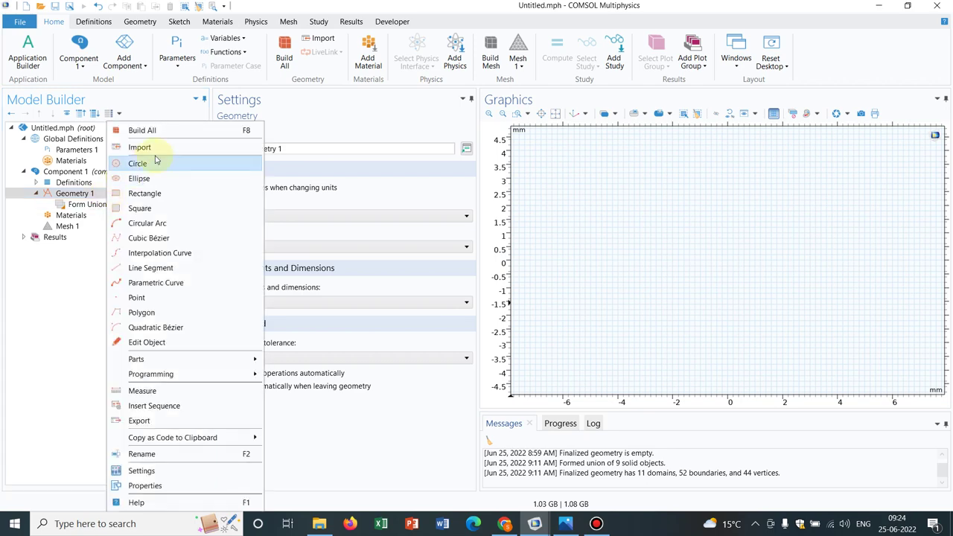
pyautogui.click(138, 164)
pyautogui.click(280, 229)
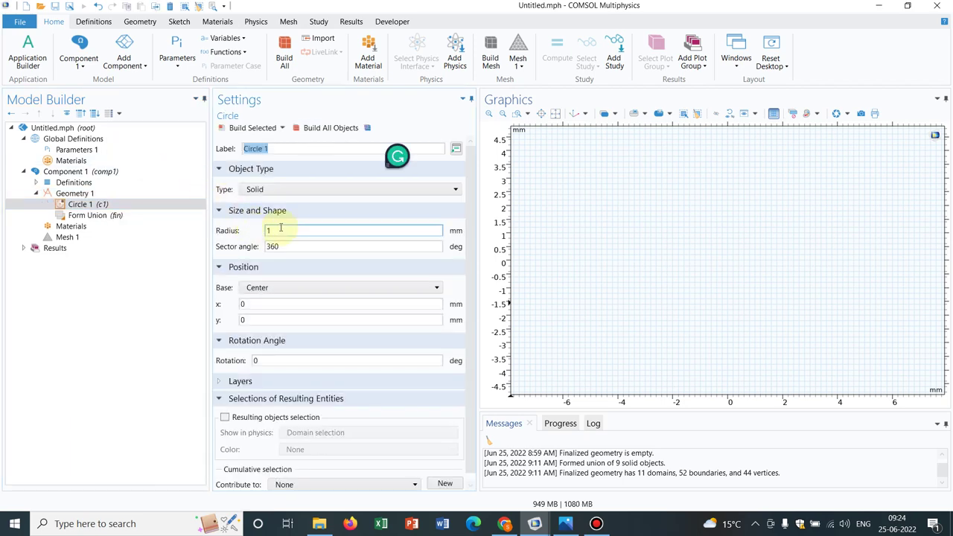
pyautogui.press('BackSpace')
pyautogui.write('3')
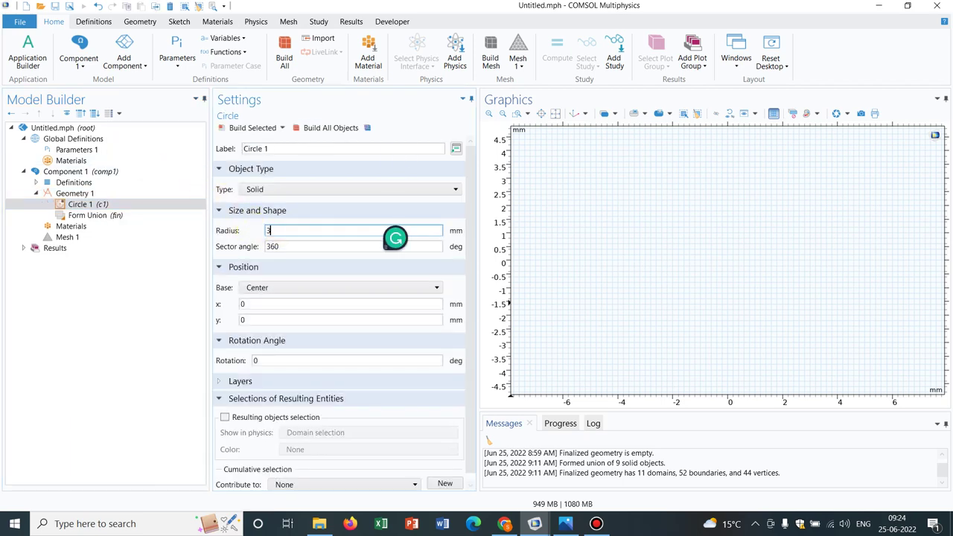
pyautogui.click(253, 129)
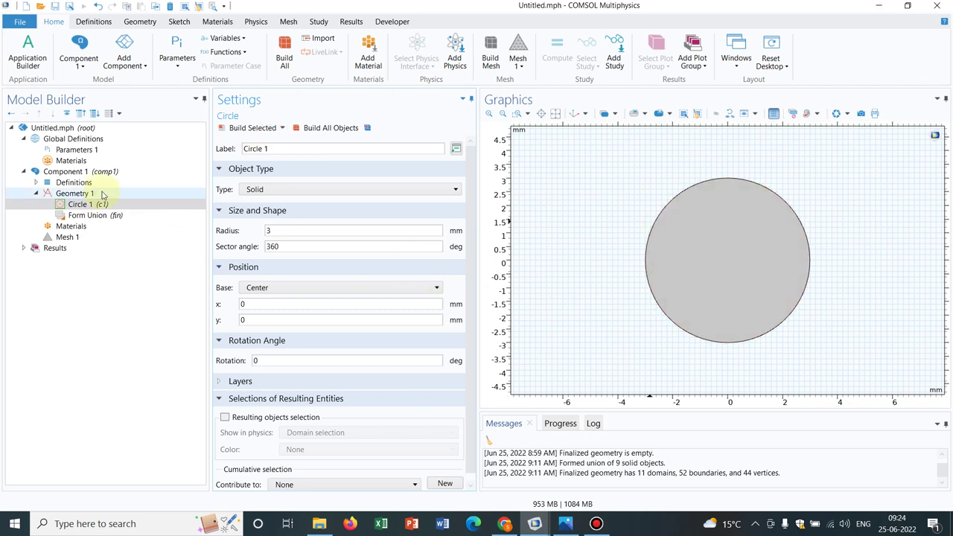
# - Duplicate Circle 1 as Circle 2 with a 2.75 mm radius and build all objects
pyautogui.rightClick(128, 206)
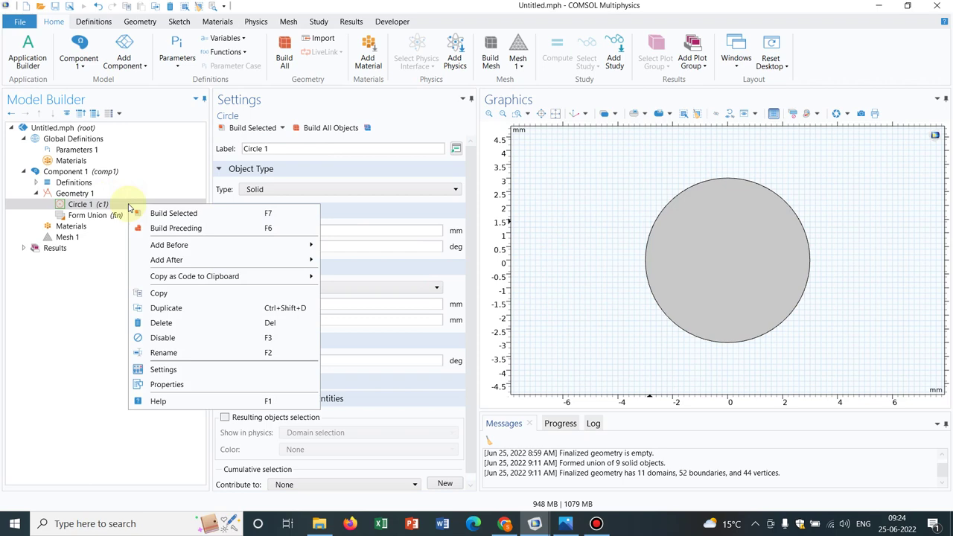
pyautogui.click(175, 308)
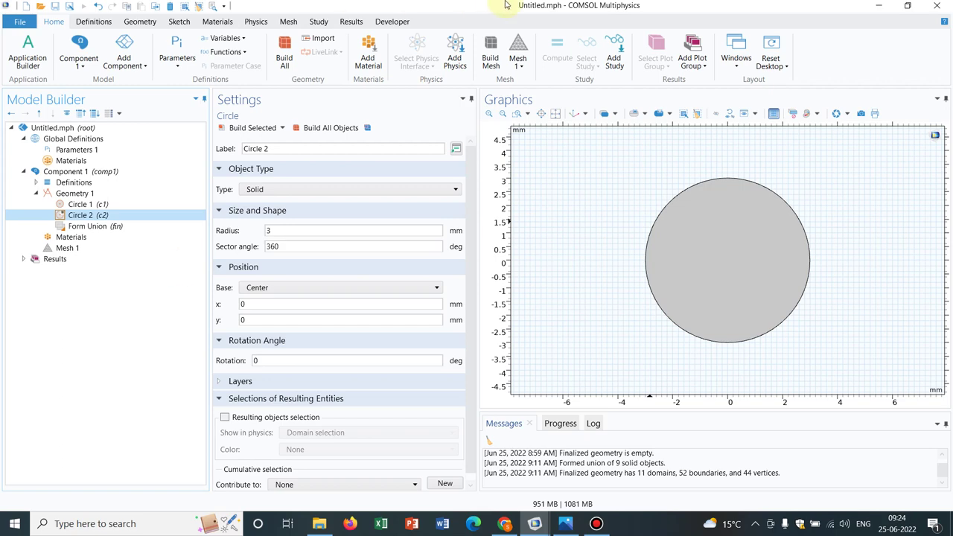
pyautogui.click(534, 7)
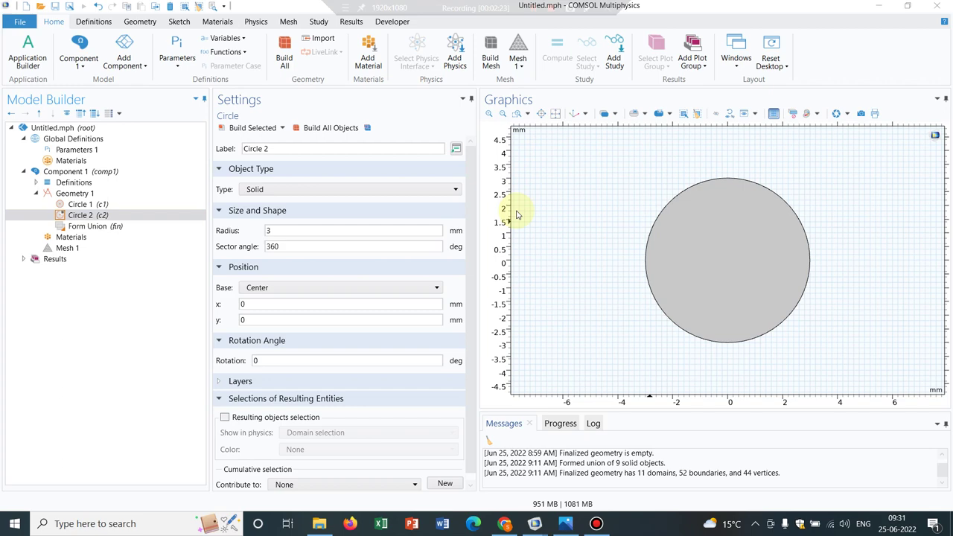
pyautogui.doubleClick(262, 232)
pyautogui.write('2')
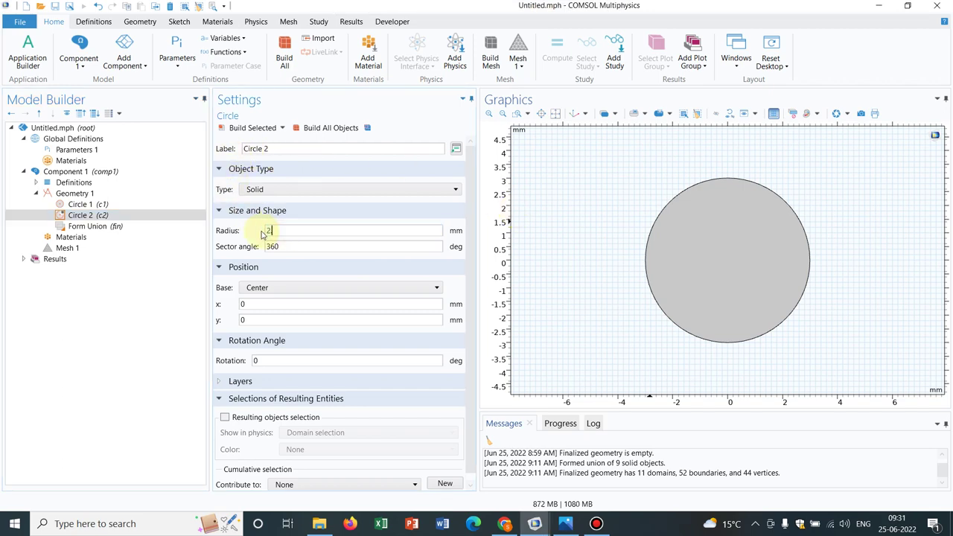
pyautogui.write('.75')
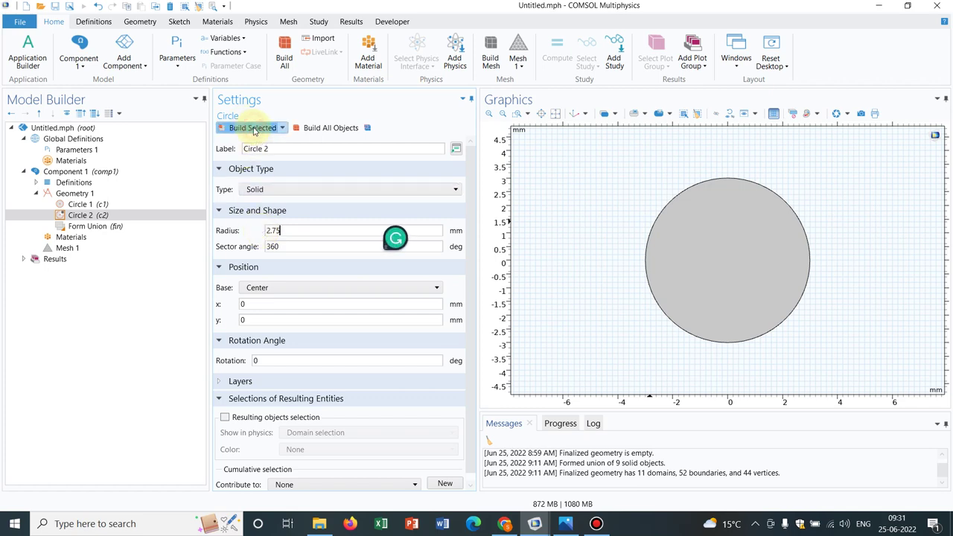
pyautogui.click(329, 128)
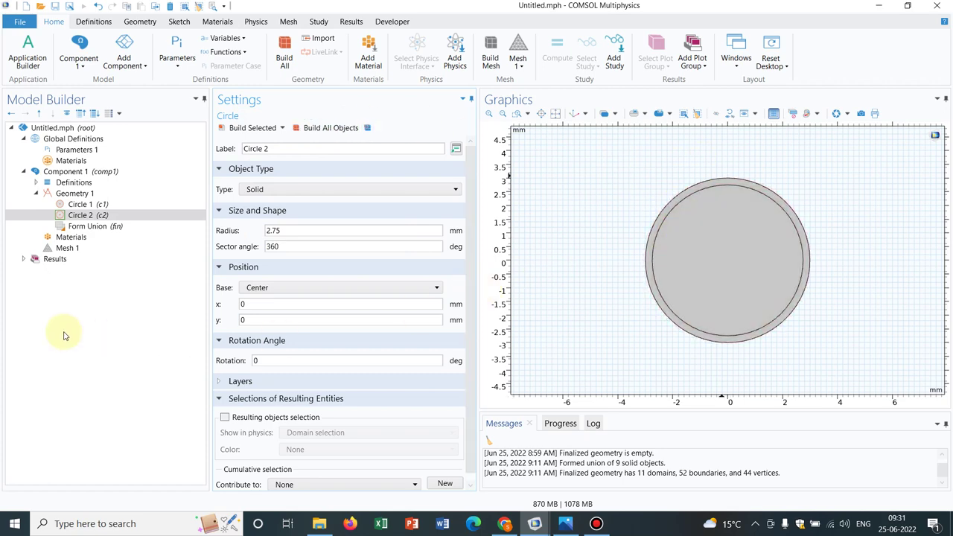
# - Add Difference 1 that subtracts the 2.75 mm circle (c2) from the 3 mm circle (c1), and build it
pyautogui.click(90, 194)
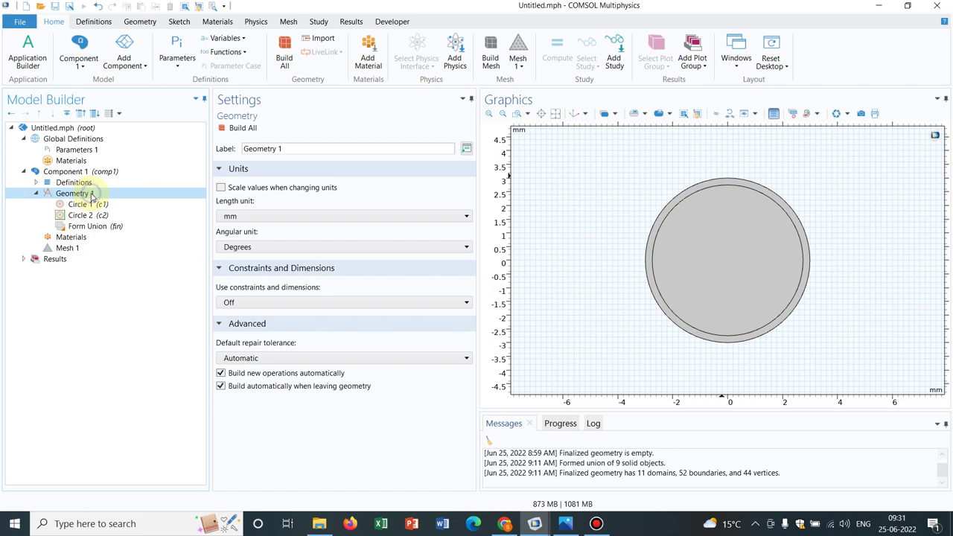
pyautogui.rightClick(92, 195)
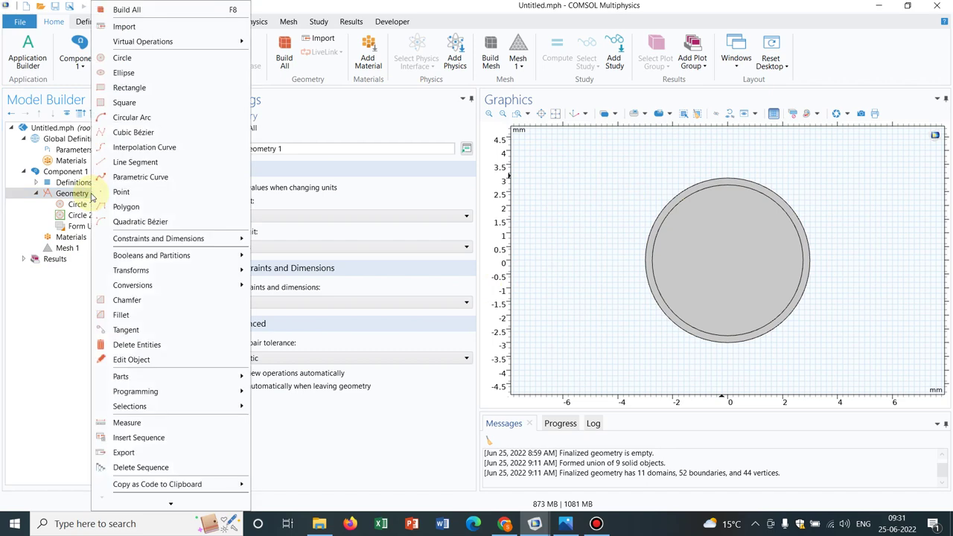
pyautogui.moveTo(207, 272)
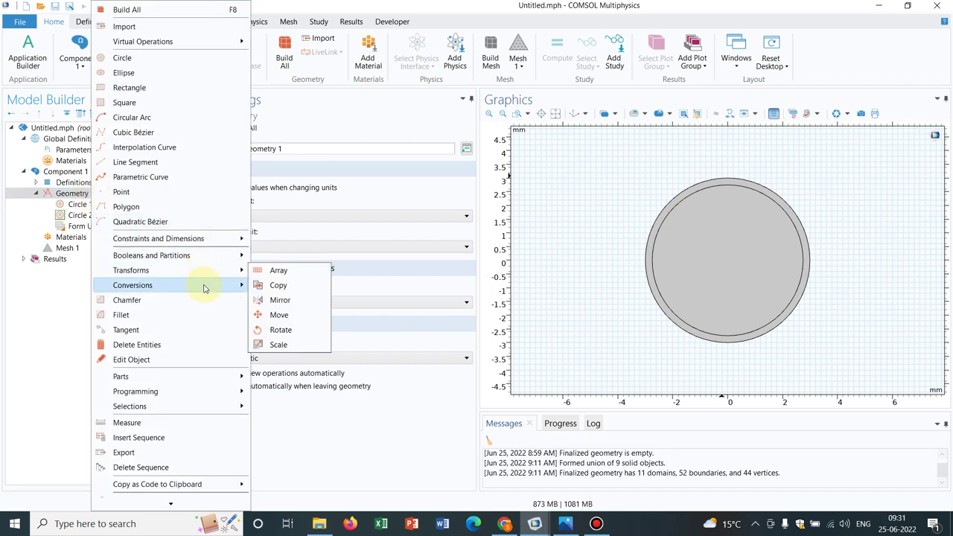
pyautogui.moveTo(205, 288)
pyautogui.moveTo(225, 257)
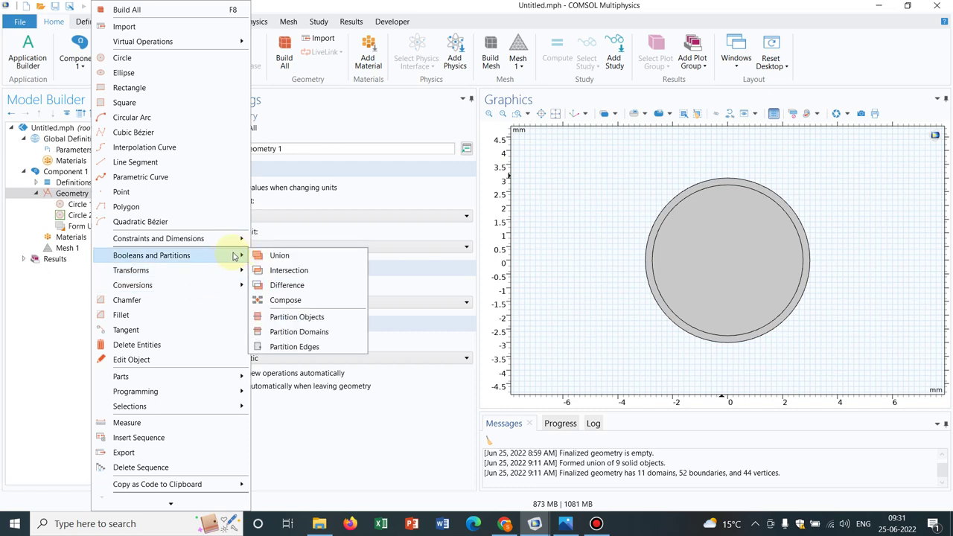
pyautogui.click(284, 285)
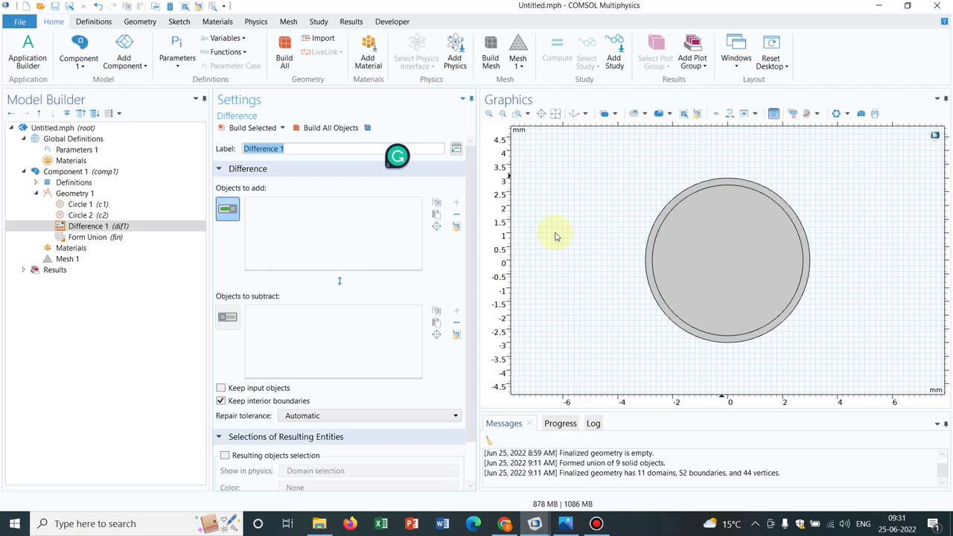
pyautogui.click(680, 199)
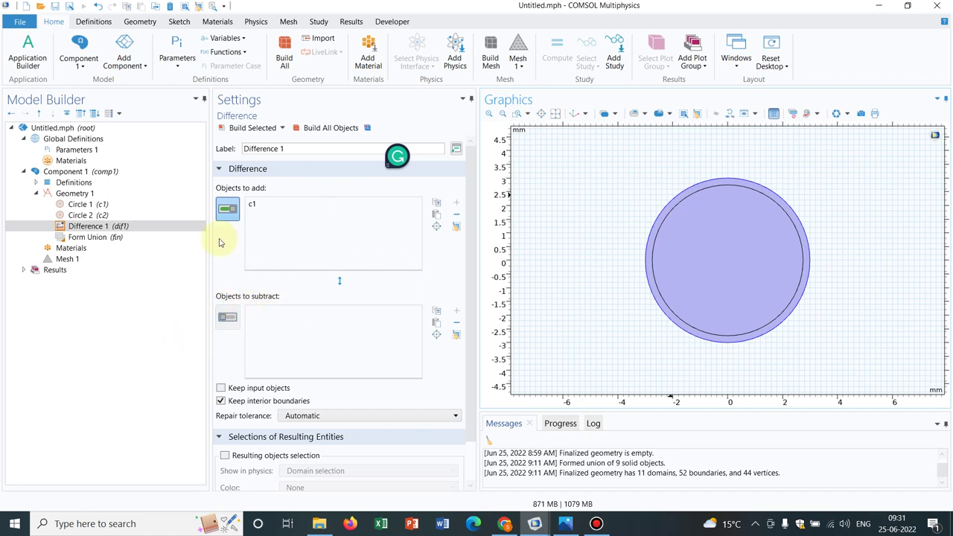
pyautogui.click(228, 320)
pyautogui.click(709, 240)
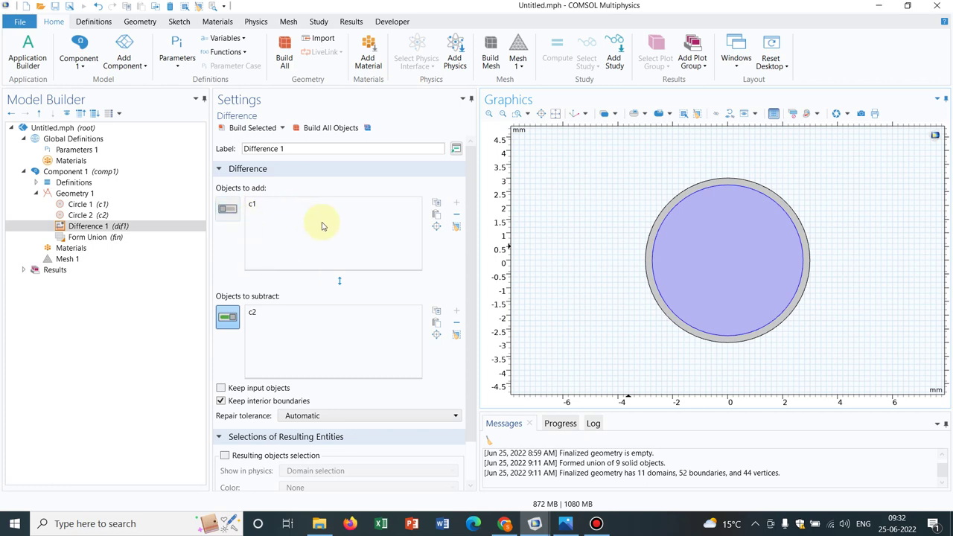
pyautogui.click(321, 132)
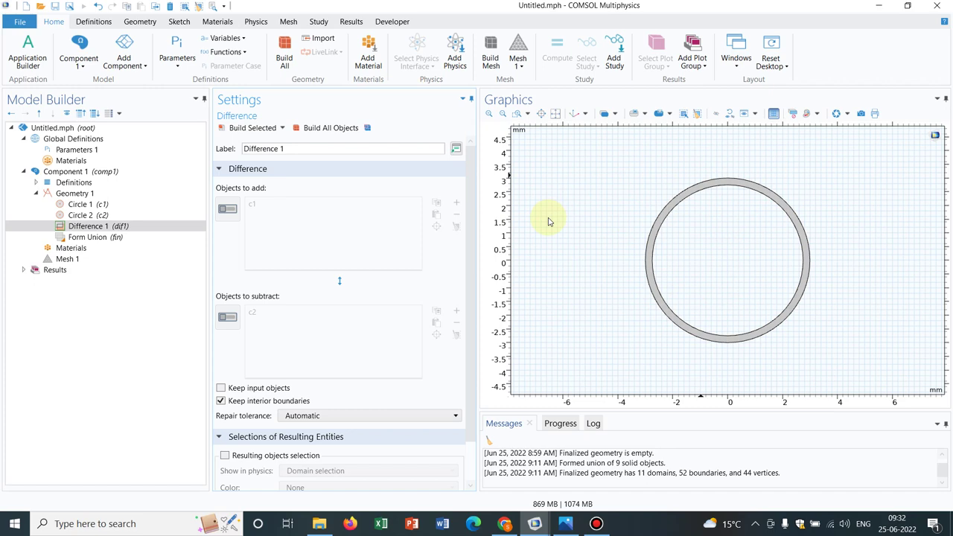
# - Duplicate the inner circle into Circle 3, a 2.75 mm radius disc at the origin, and build it
pyautogui.click(134, 214)
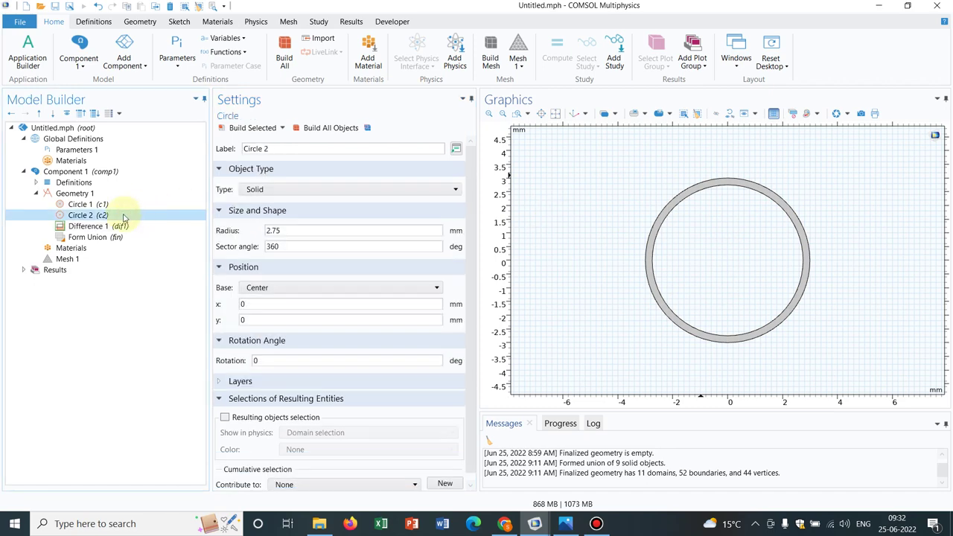
pyautogui.rightClick(124, 215)
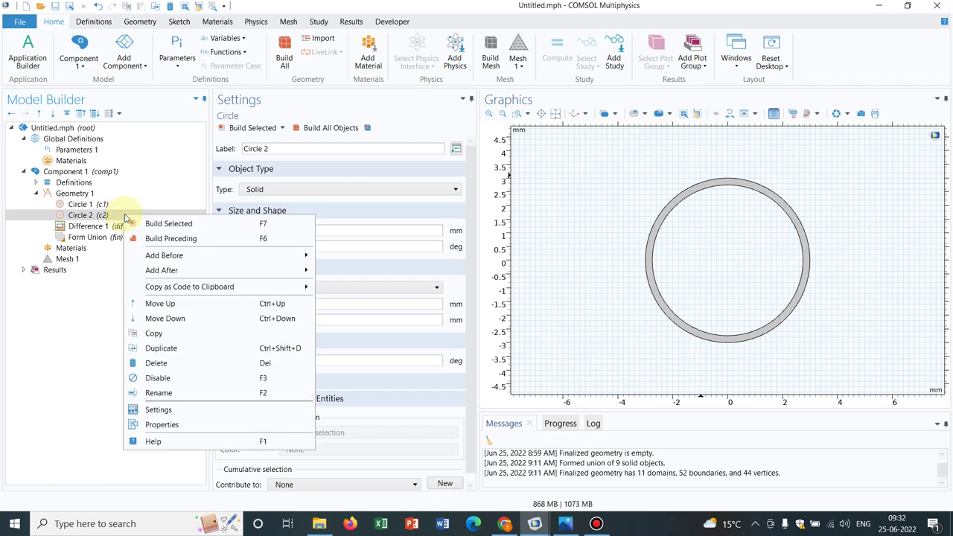
pyautogui.click(182, 349)
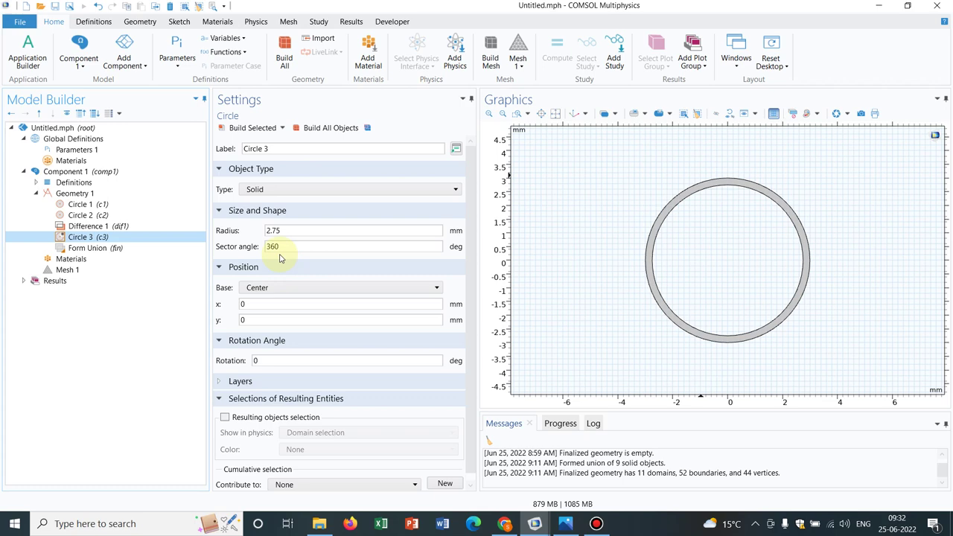
pyautogui.click(298, 128)
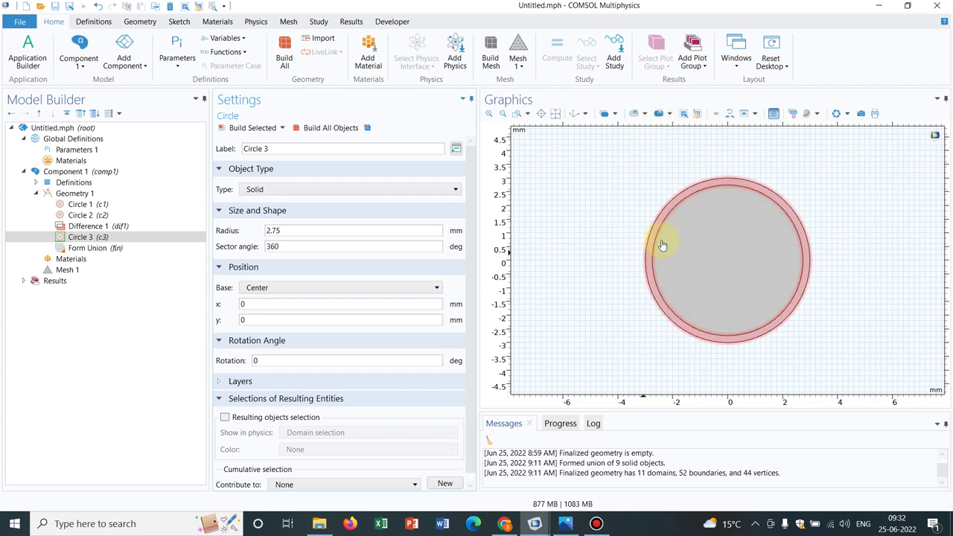
pyautogui.click(128, 236)
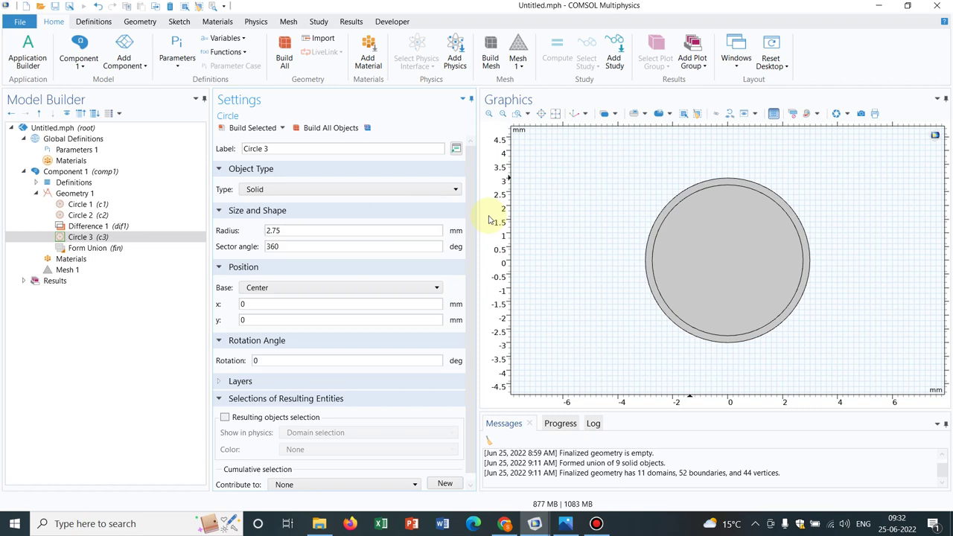
pyautogui.click(697, 236)
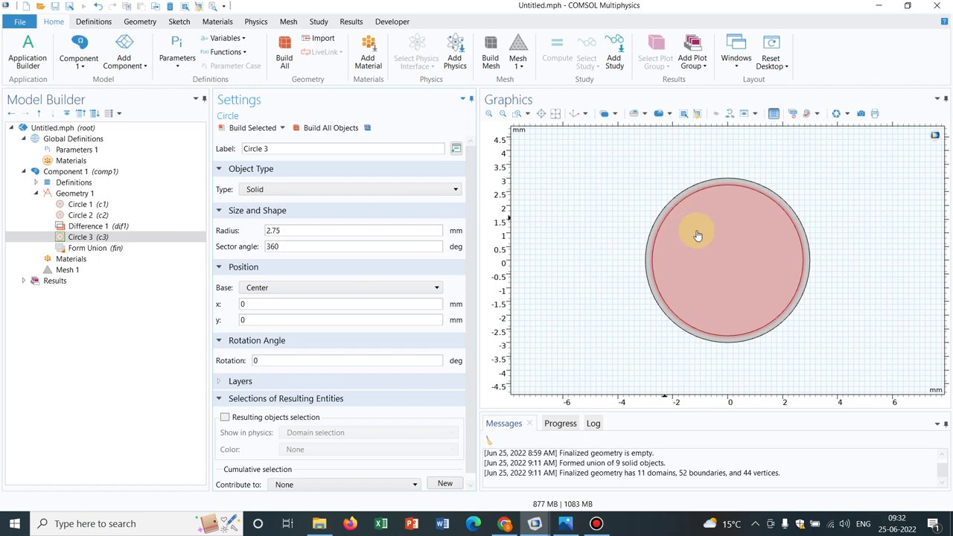
pyautogui.click(696, 184)
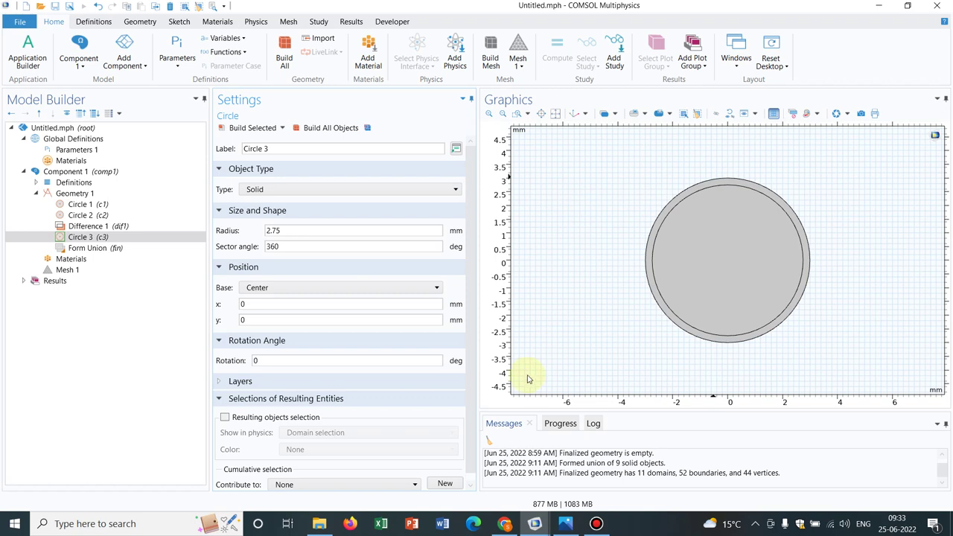
pyautogui.moveTo(564, 523)
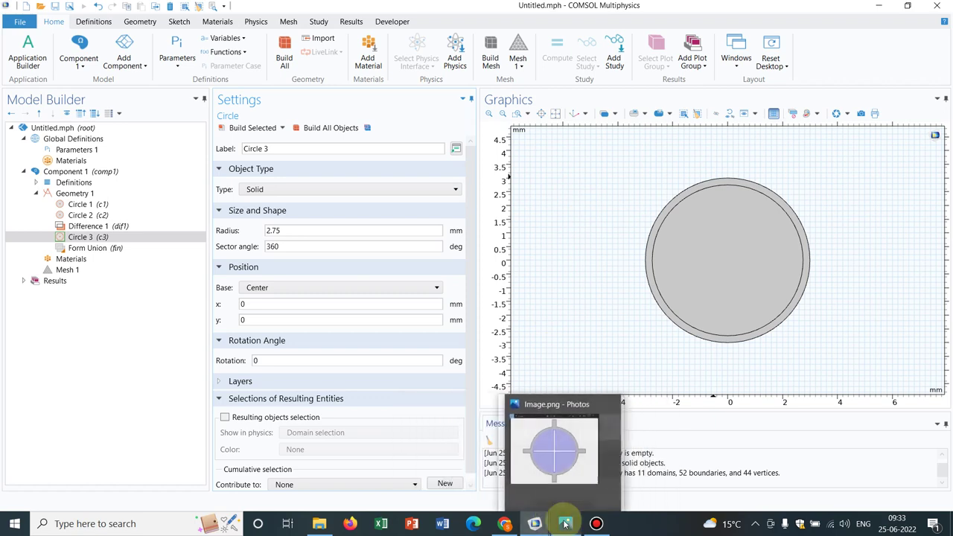
pyautogui.click(560, 440)
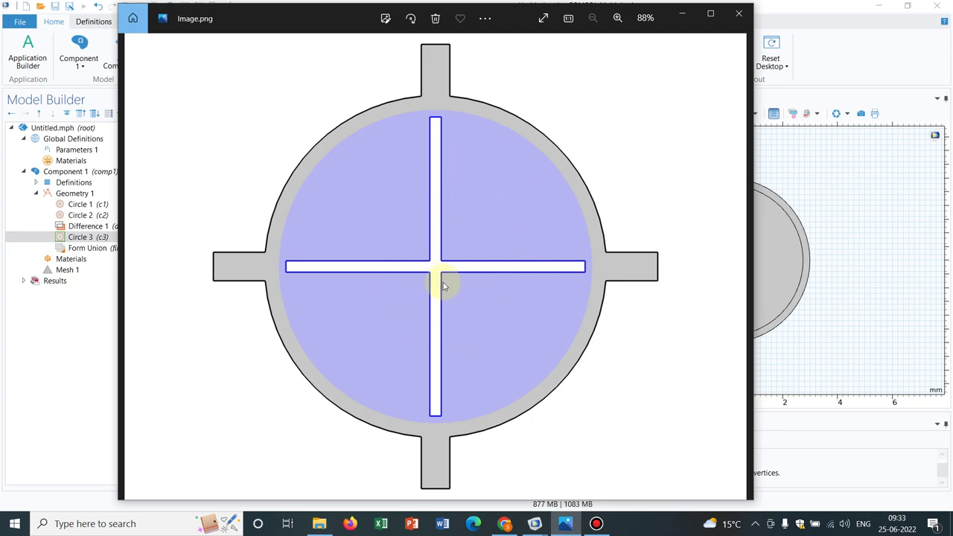
pyautogui.click(684, 15)
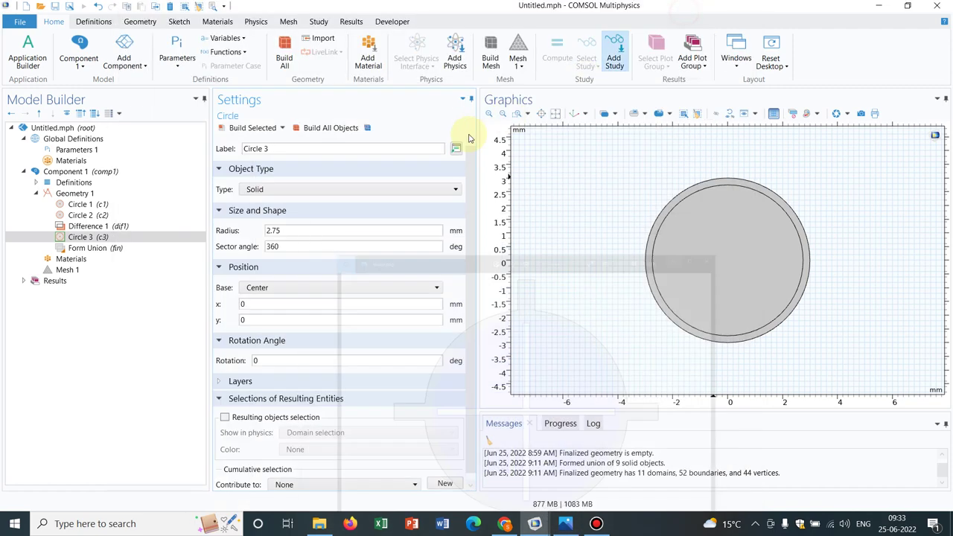
# - Create Rectangle 1, 5 mm wide by 0.25 mm tall, centred at the origin using Base Center
pyautogui.click(81, 194)
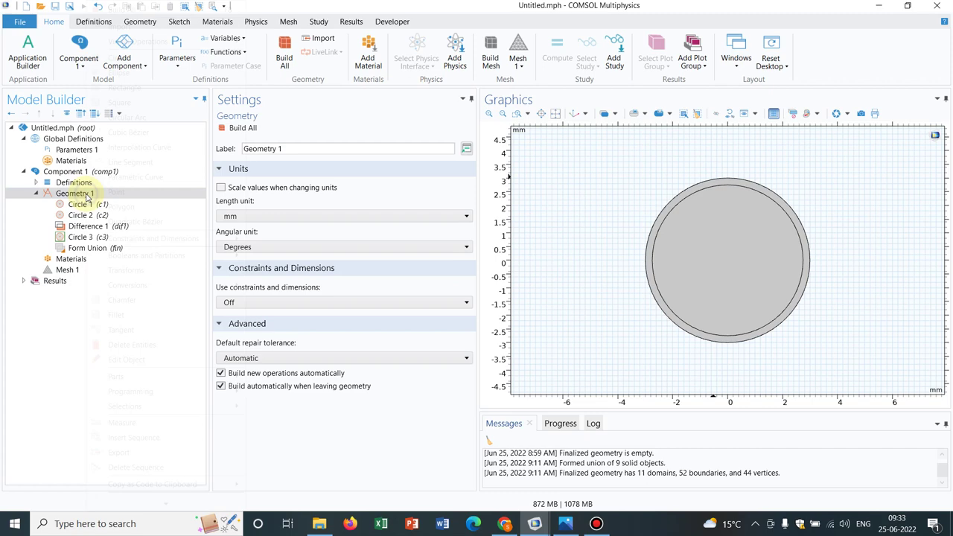
pyautogui.rightClick(86, 195)
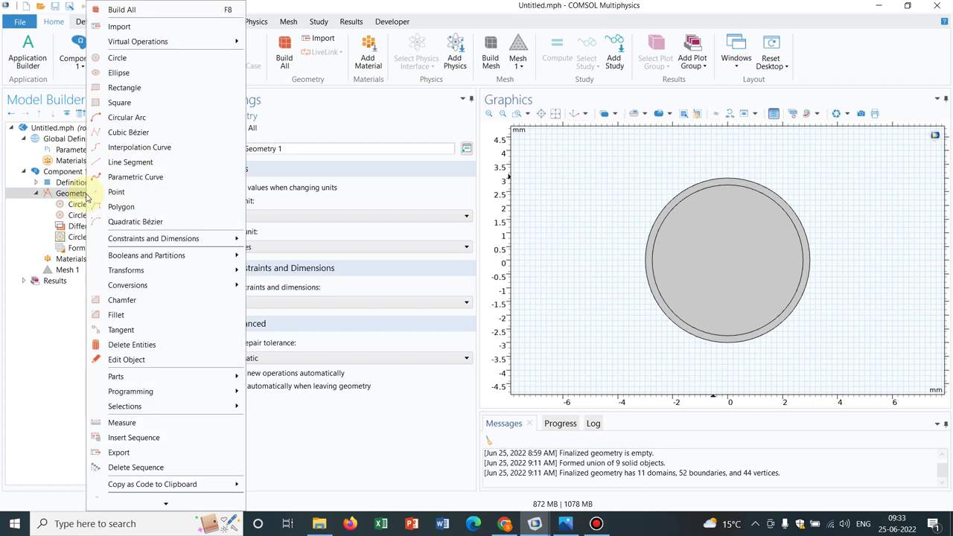
pyautogui.click(155, 91)
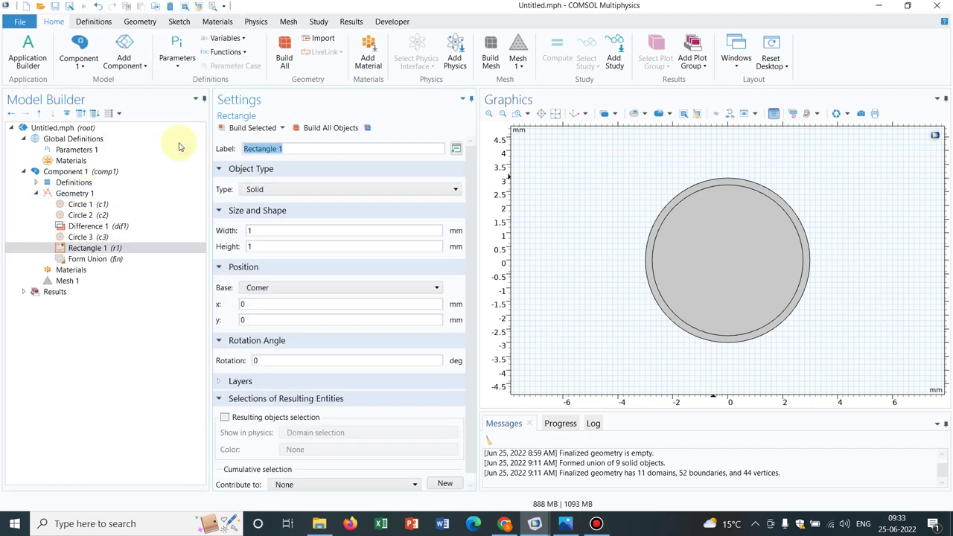
pyautogui.doubleClick(262, 247)
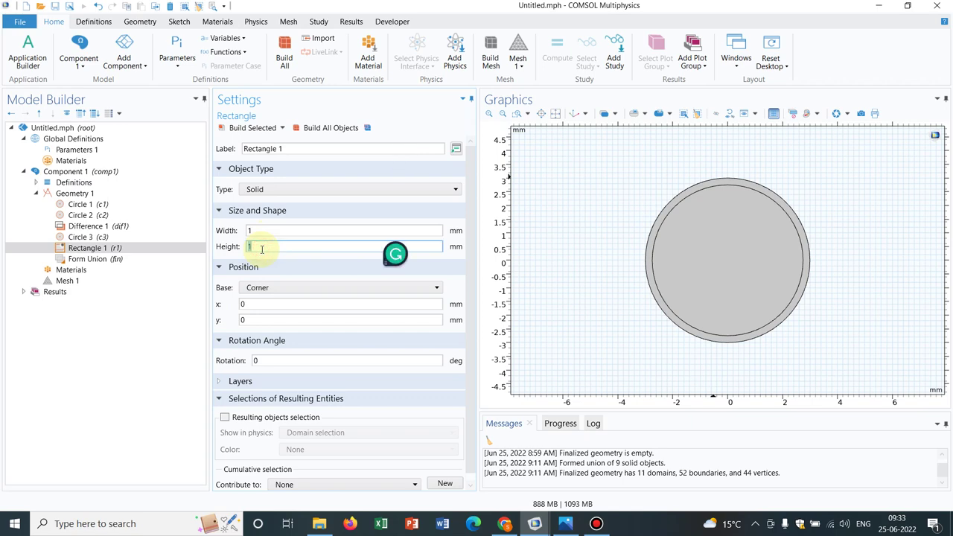
pyautogui.write('0.25')
pyautogui.click(246, 231)
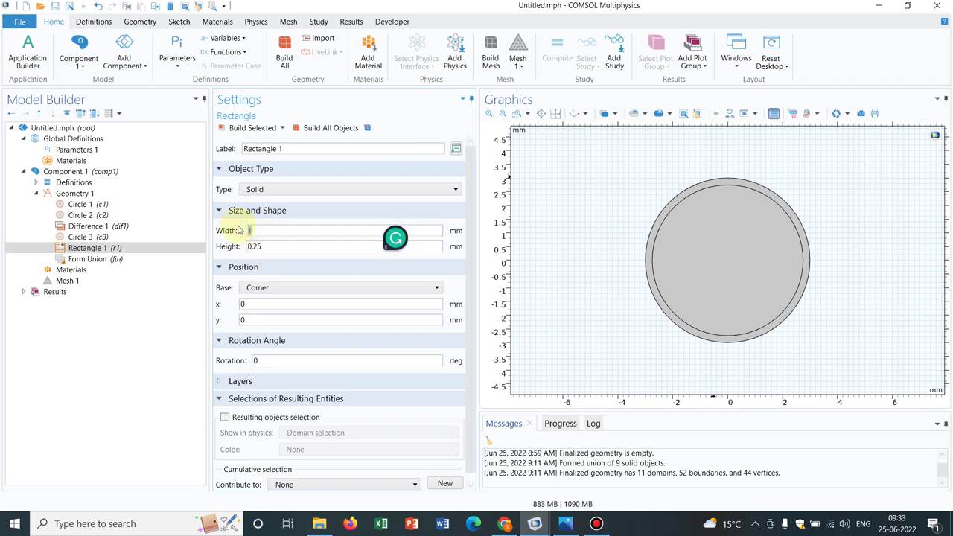
pyautogui.write('5')
pyautogui.click(325, 129)
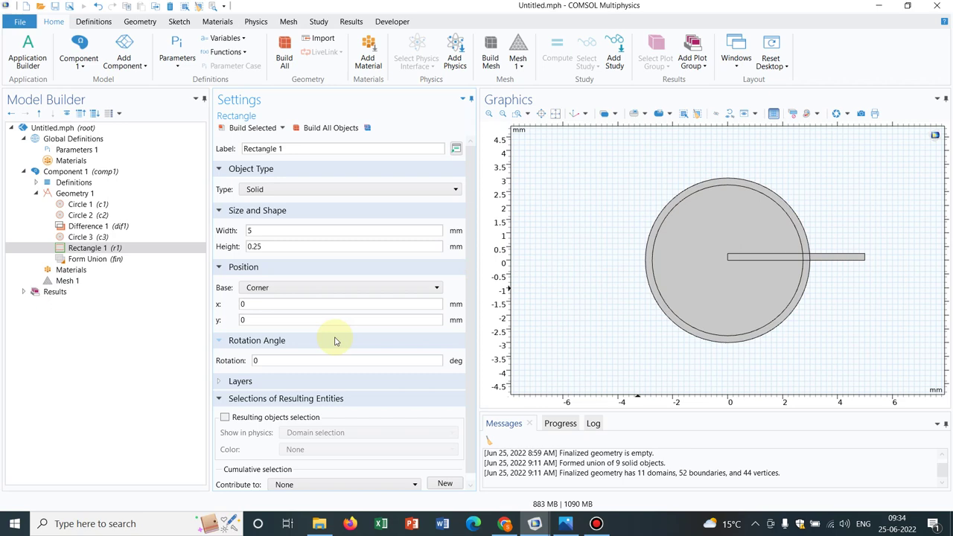
pyautogui.click(270, 291)
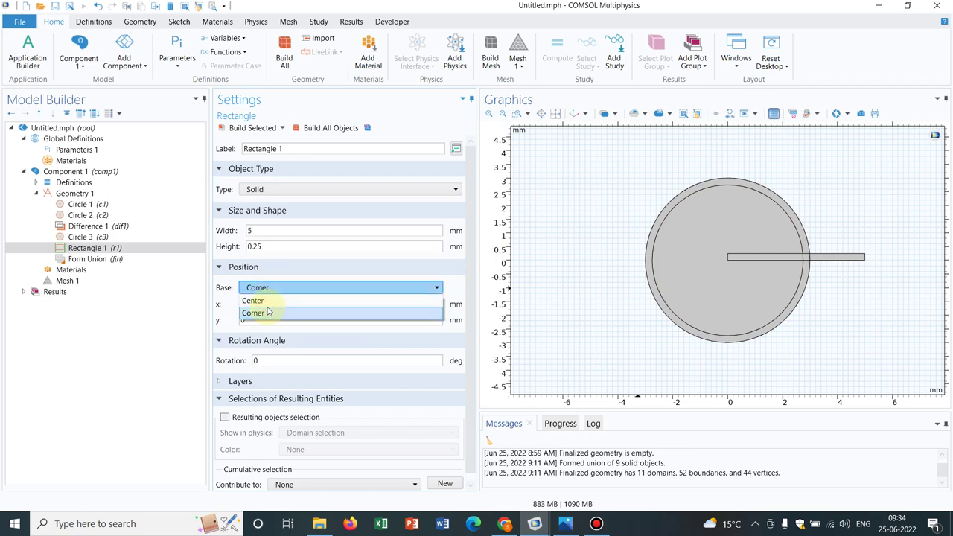
pyautogui.click(270, 300)
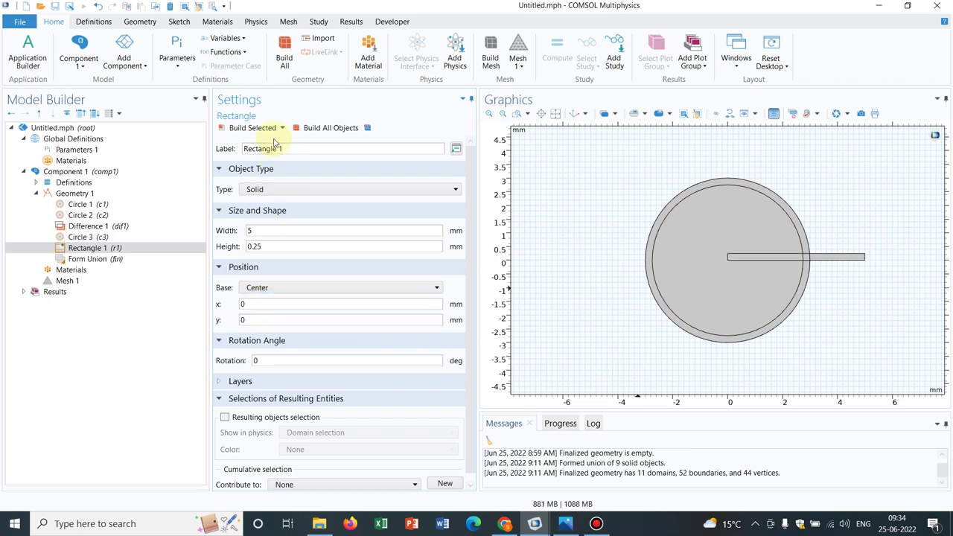
pyautogui.click(253, 128)
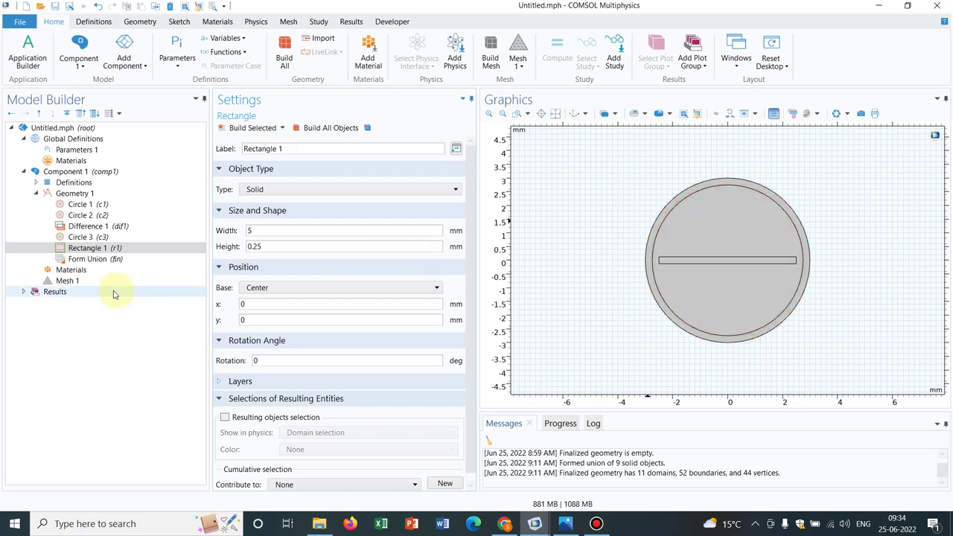
# - Duplicate Rectangle 1 into Rectangle 2 with width 0.25 mm and height 5 mm, and build all
pyautogui.rightClick(137, 249)
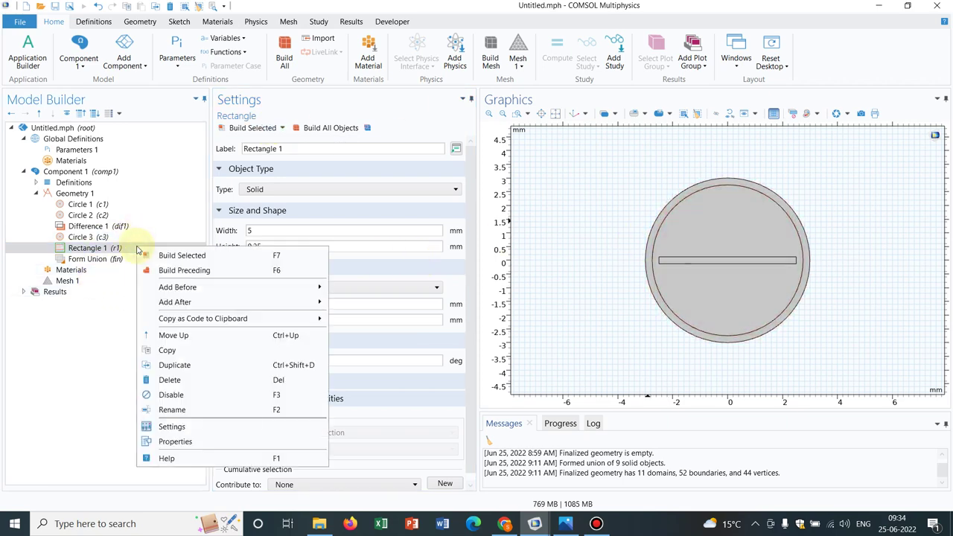
pyautogui.click(198, 364)
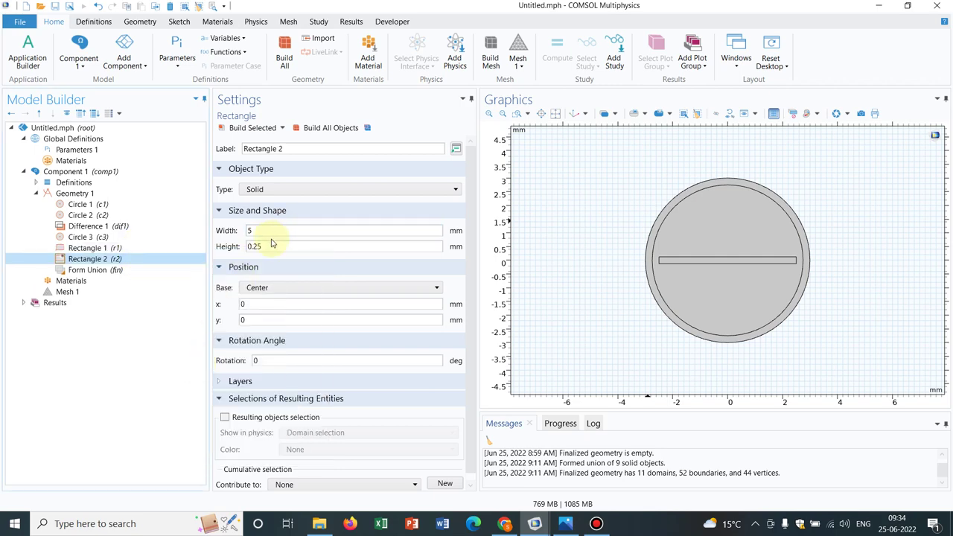
pyautogui.moveTo(272, 246); pyautogui.dragTo(233, 251)
pyautogui.hotkey('ctrl', 'c')
pyautogui.doubleClick(248, 230)
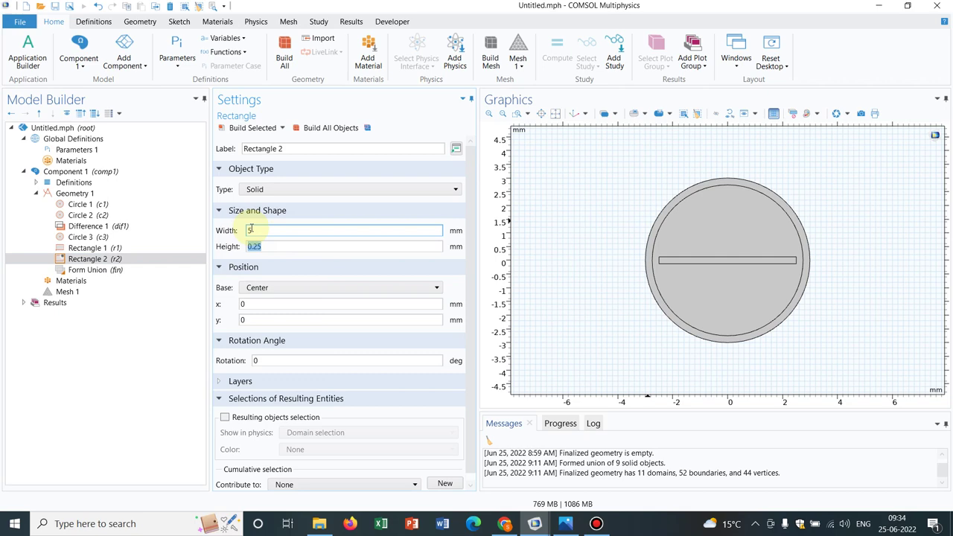
pyautogui.hotkey('ctrl', 'v')
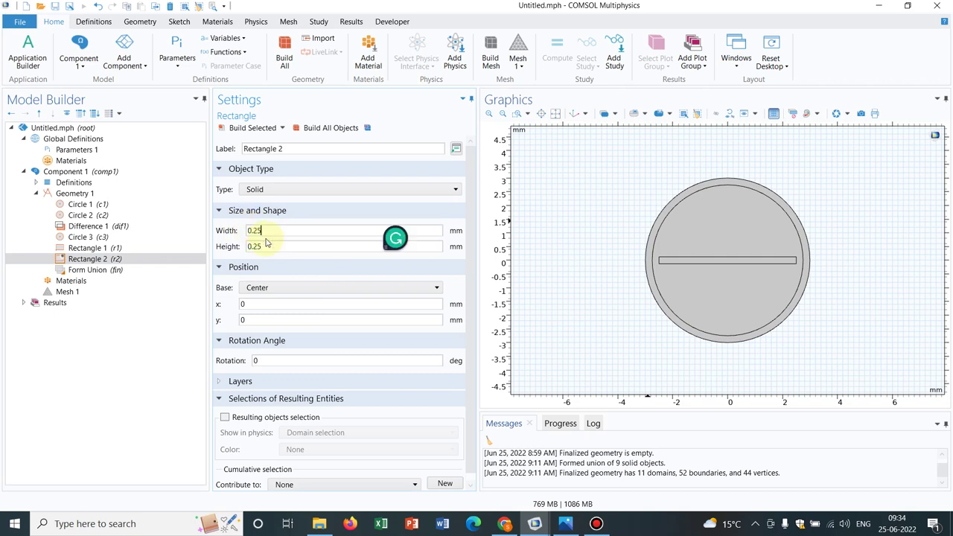
pyautogui.moveTo(264, 246); pyautogui.dragTo(215, 252)
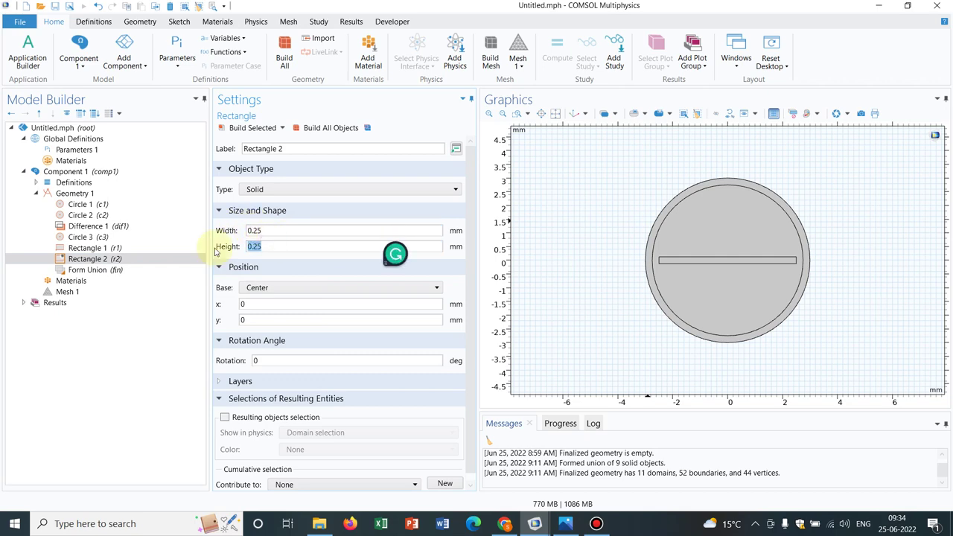
pyautogui.write('5')
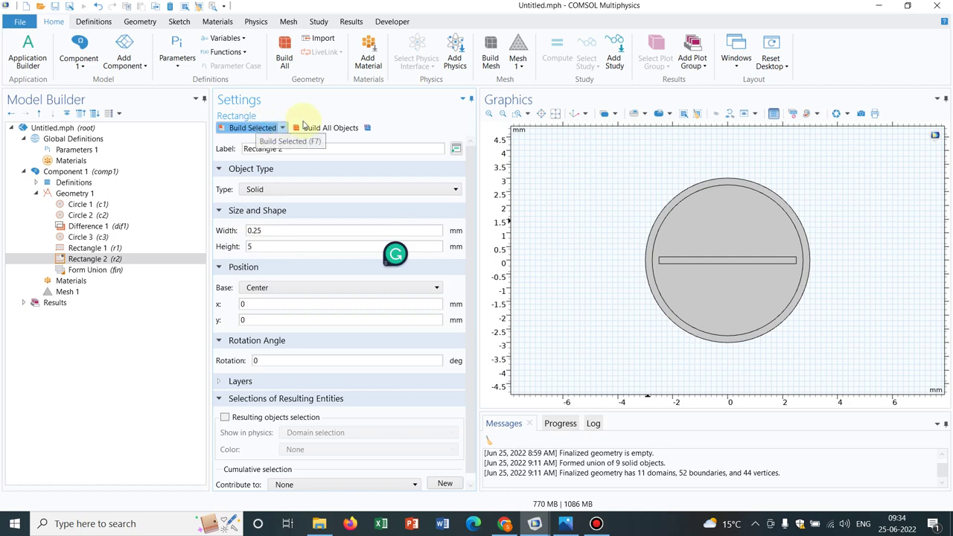
pyautogui.click(320, 128)
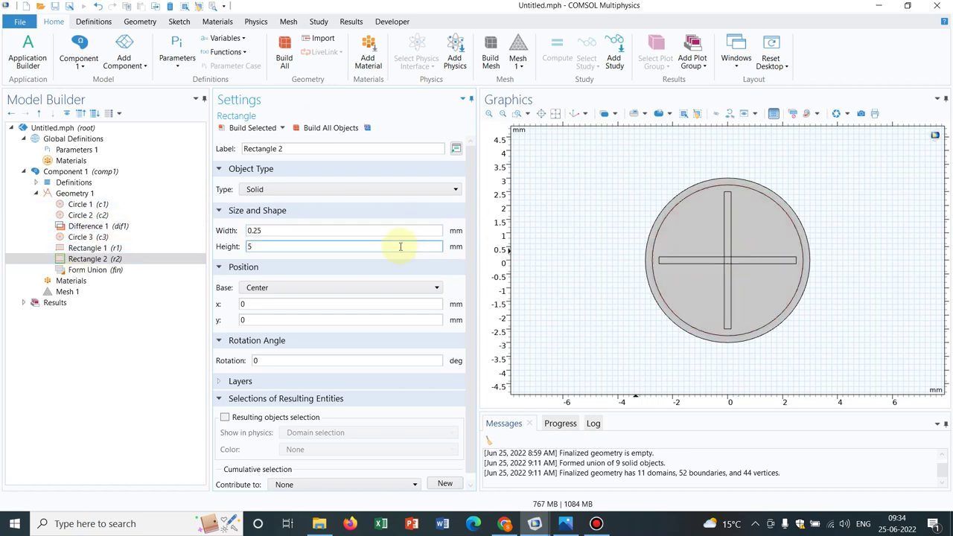
# - Add Union 1 of r1 and r2 without interior boundaries and build it
pyautogui.click(106, 198)
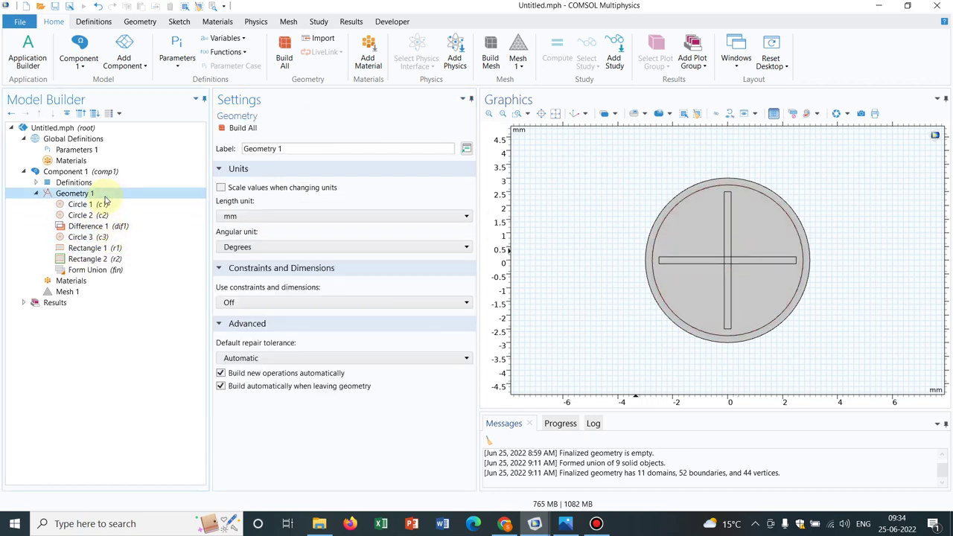
pyautogui.rightClick(106, 199)
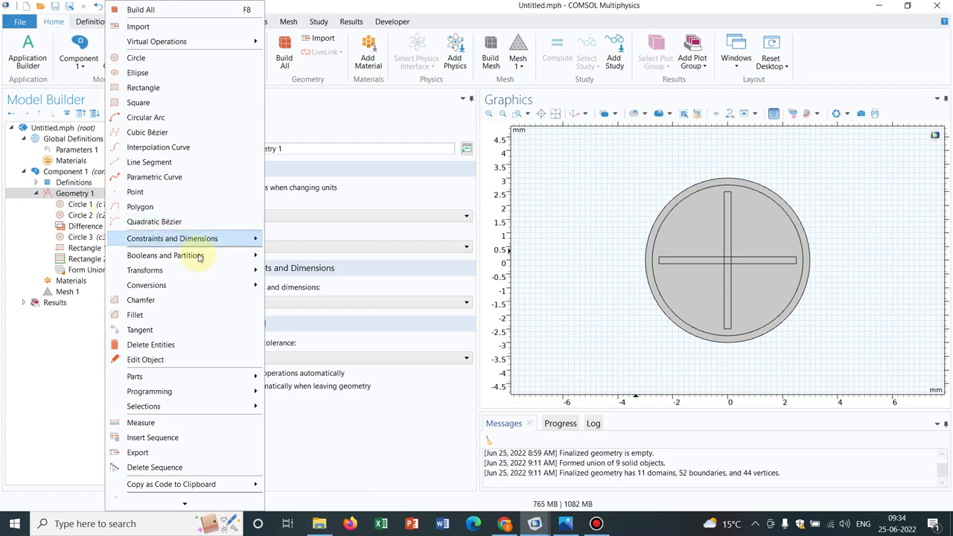
pyautogui.moveTo(228, 264)
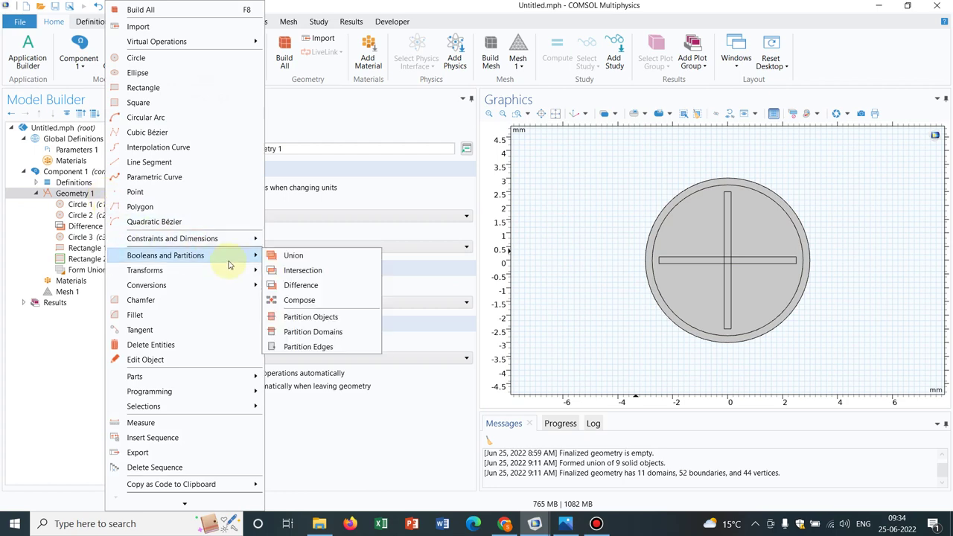
pyautogui.click(311, 255)
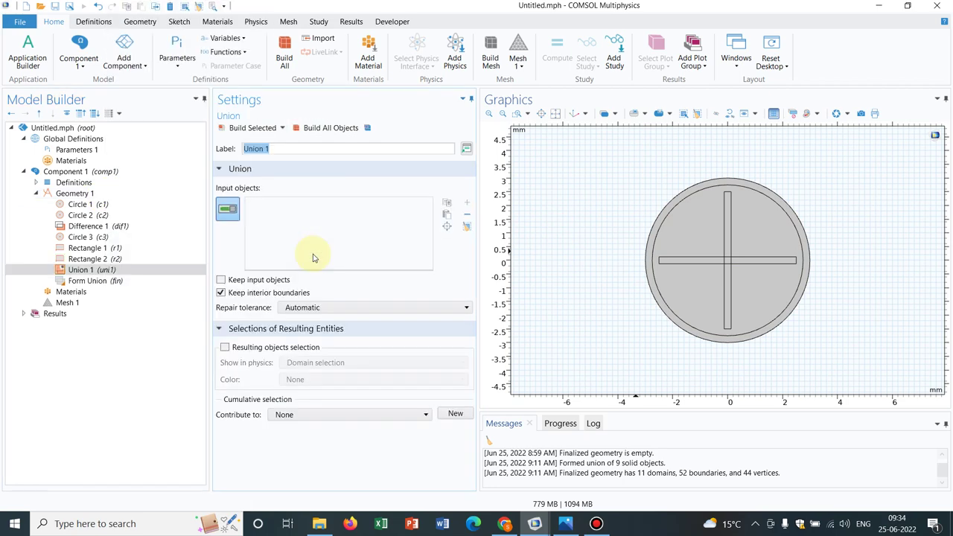
pyautogui.click(732, 229)
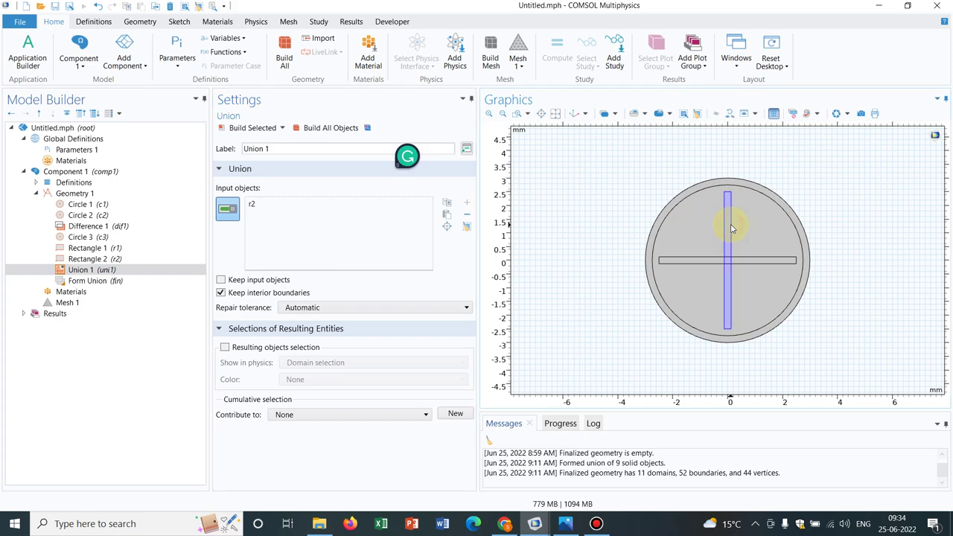
pyautogui.click(697, 262)
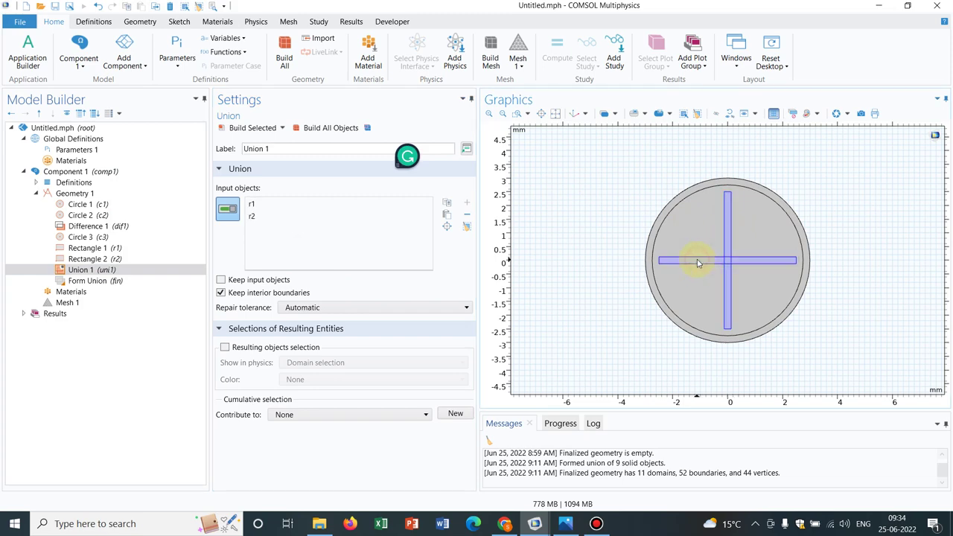
pyautogui.click(225, 293)
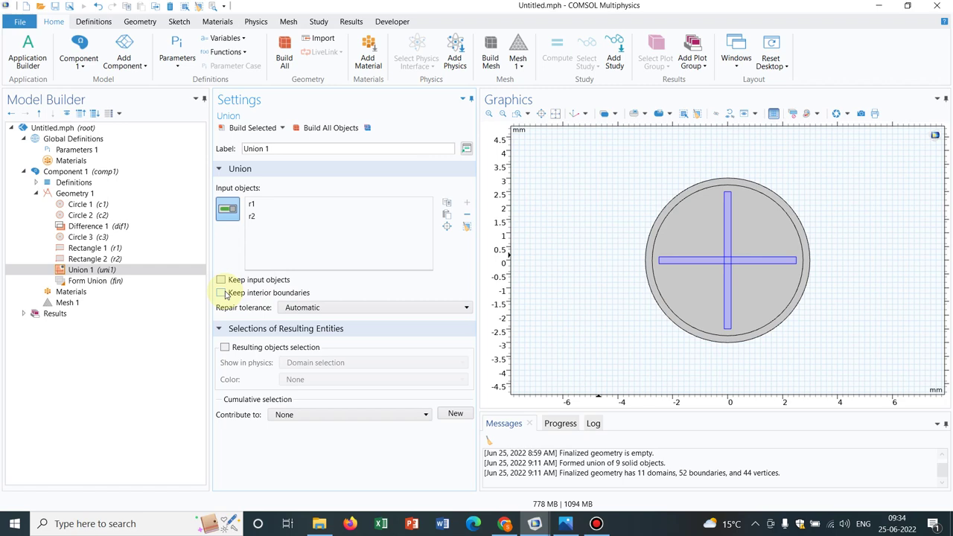
pyautogui.click(328, 128)
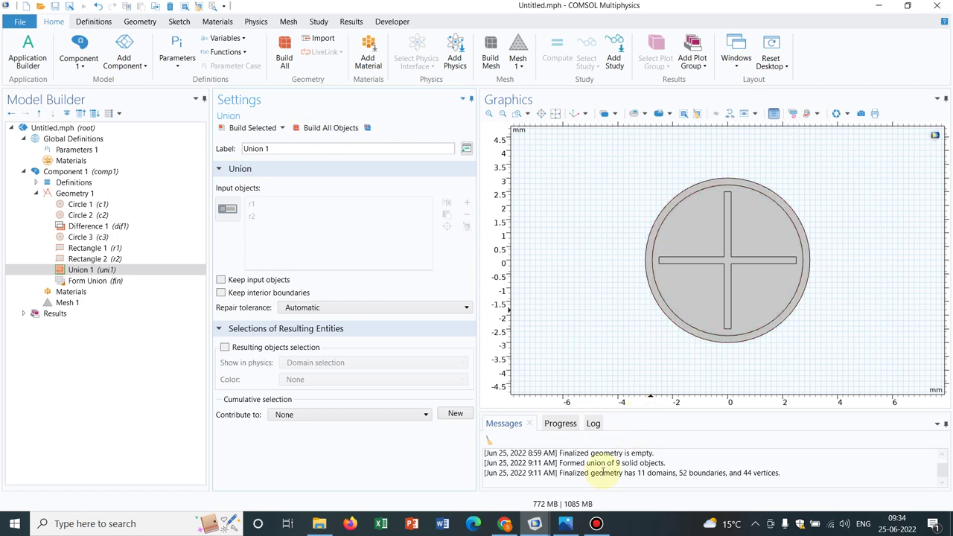
# - Review the reference Image.png once more, then minimise Photos to show COMSOL
pyautogui.moveTo(566, 525)
pyautogui.click(570, 449)
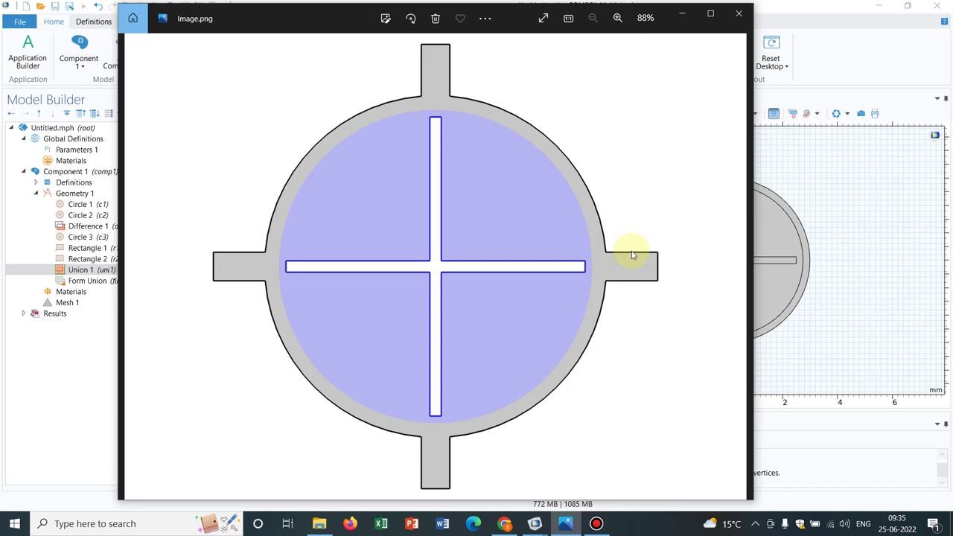
pyautogui.click(681, 15)
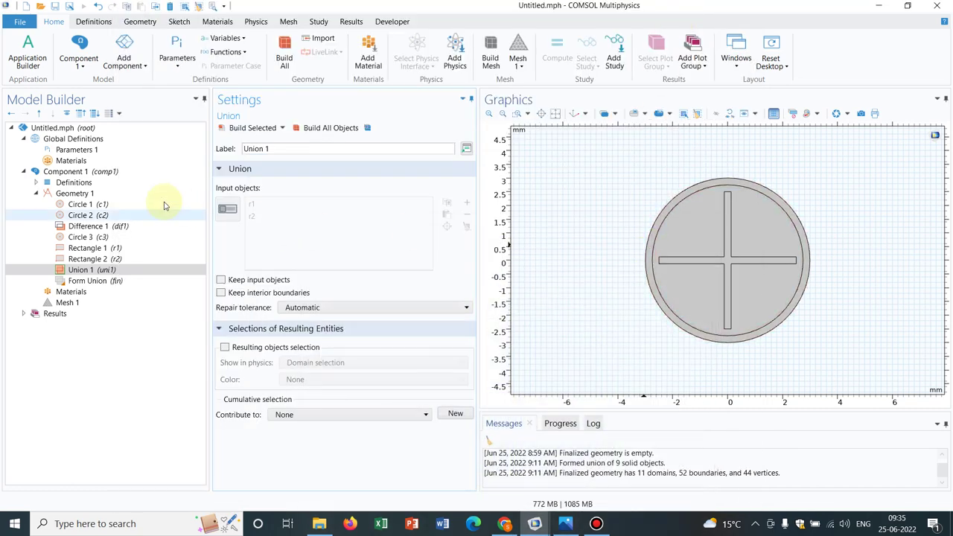
# - Add Rectangle 3 with width 1.5 mm and height 0.4 mm
pyautogui.click(133, 192)
pyautogui.rightClick(133, 192)
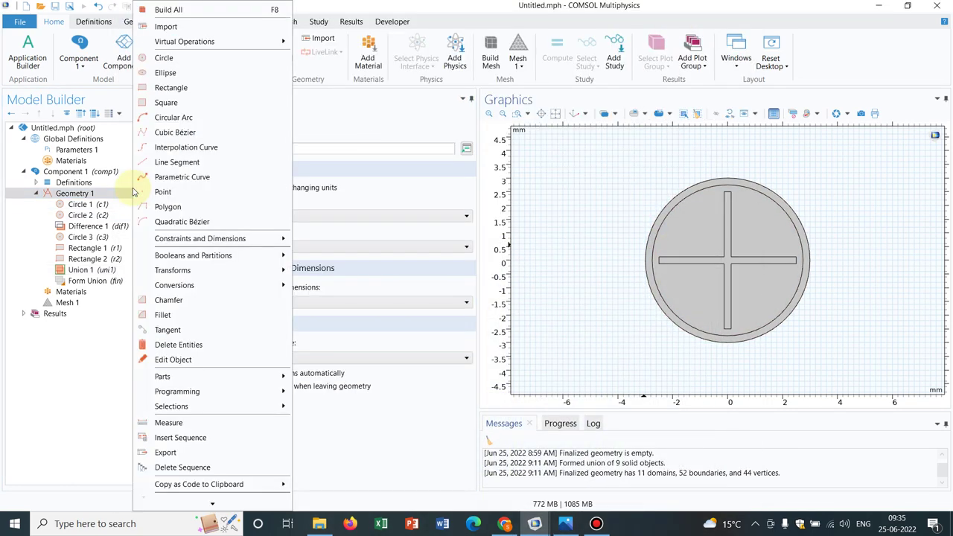
pyautogui.click(203, 89)
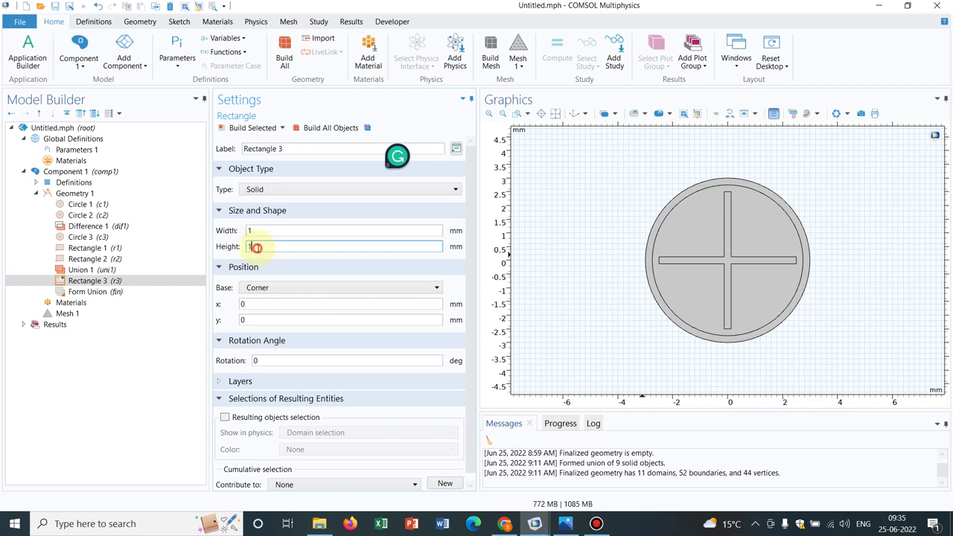
pyautogui.click(258, 246)
pyautogui.press('BackSpace')
pyautogui.write('0.4')
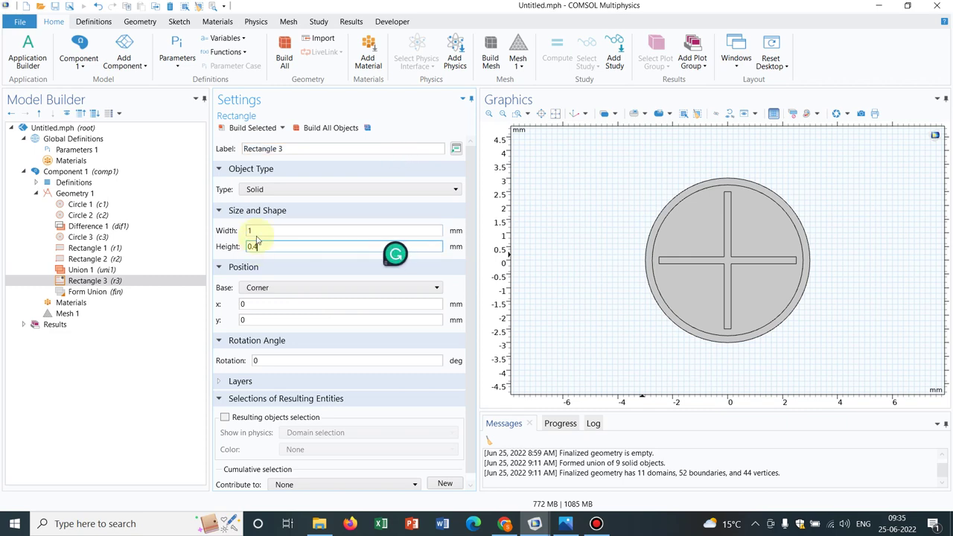
pyautogui.click(257, 231)
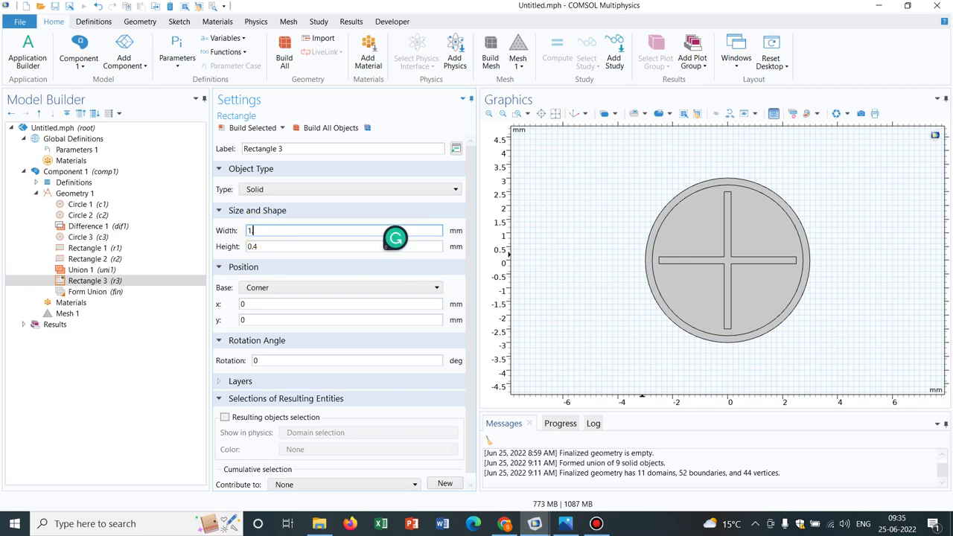
pyautogui.write('.5')
pyautogui.click(253, 128)
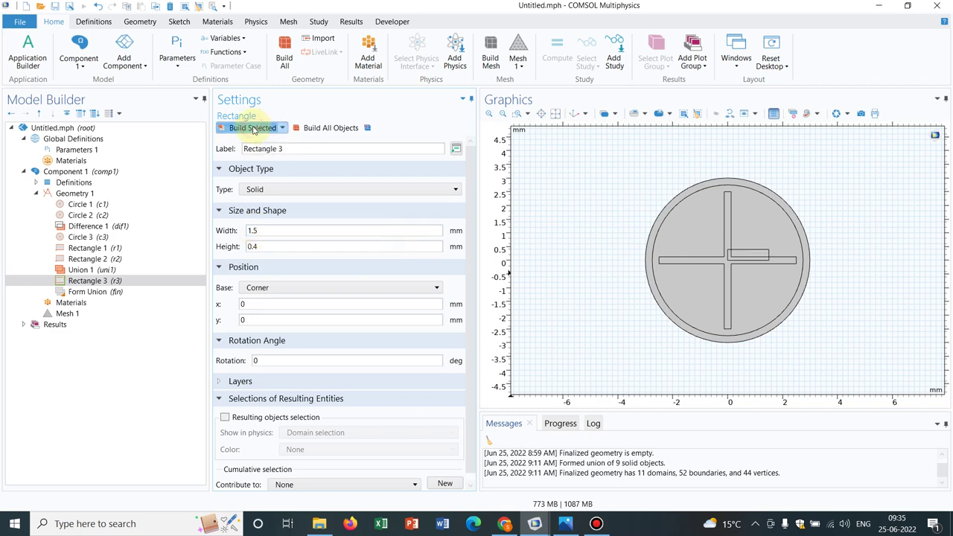
# - Set Rectangle 3 to Base Center at x = -3.5 mm and build all objects
pyautogui.click(293, 287)
pyautogui.click(277, 301)
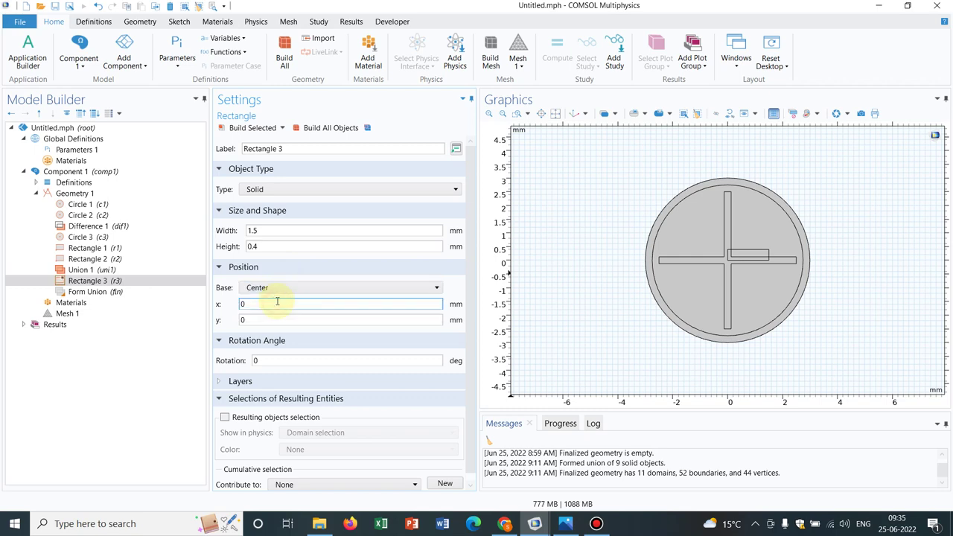
pyautogui.click(253, 131)
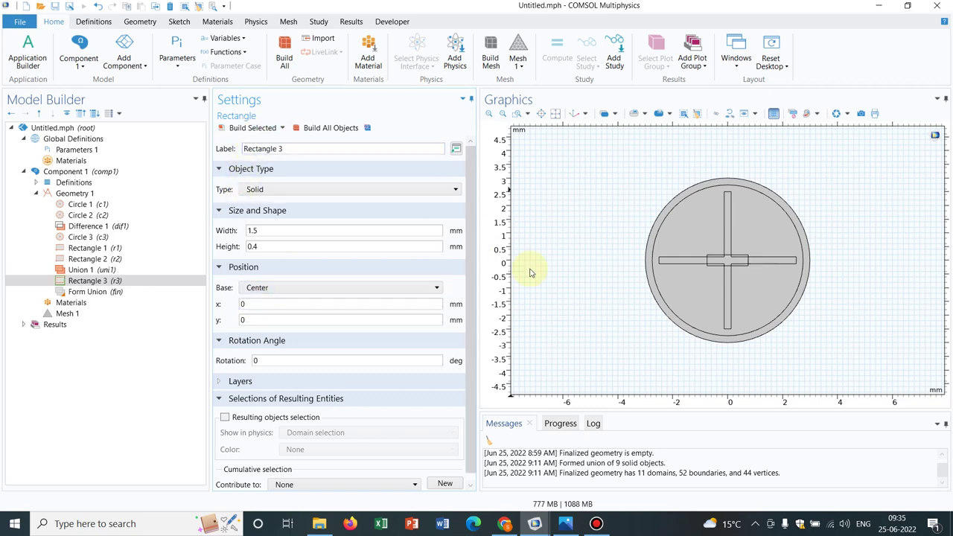
pyautogui.click(248, 303)
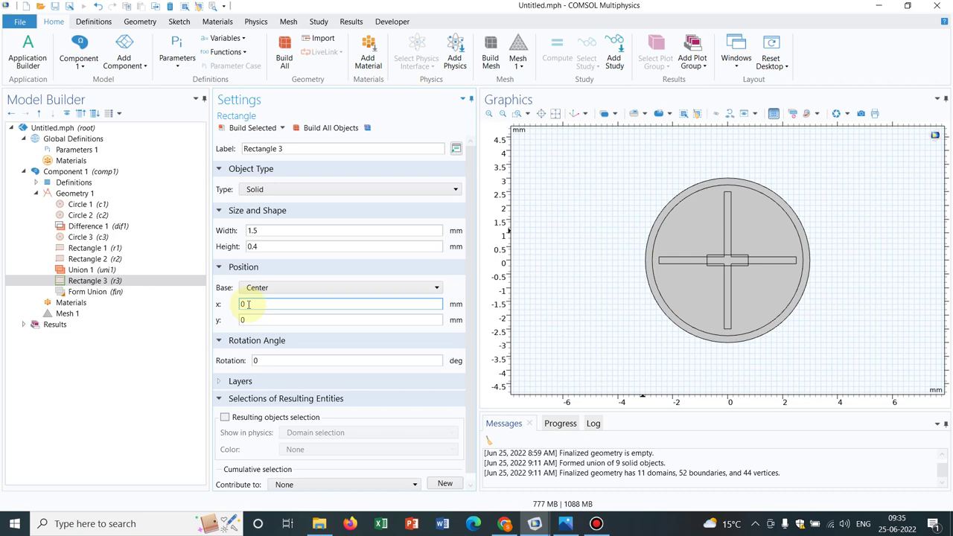
pyautogui.press('BackSpace')
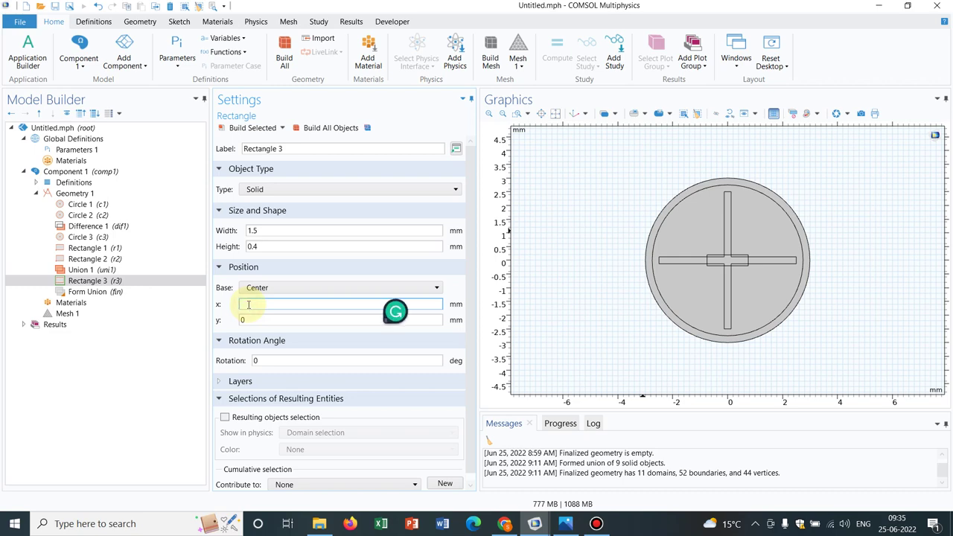
pyautogui.write('-3.5')
pyautogui.click(325, 129)
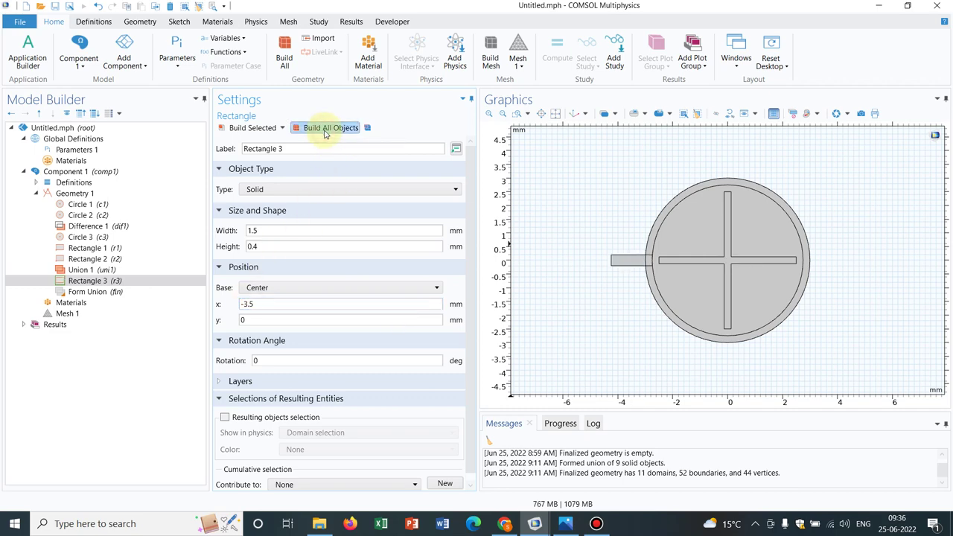
# - Move the left tab's centre to x = -3.6 mm, trying -3.4 mm first
pyautogui.click(267, 305)
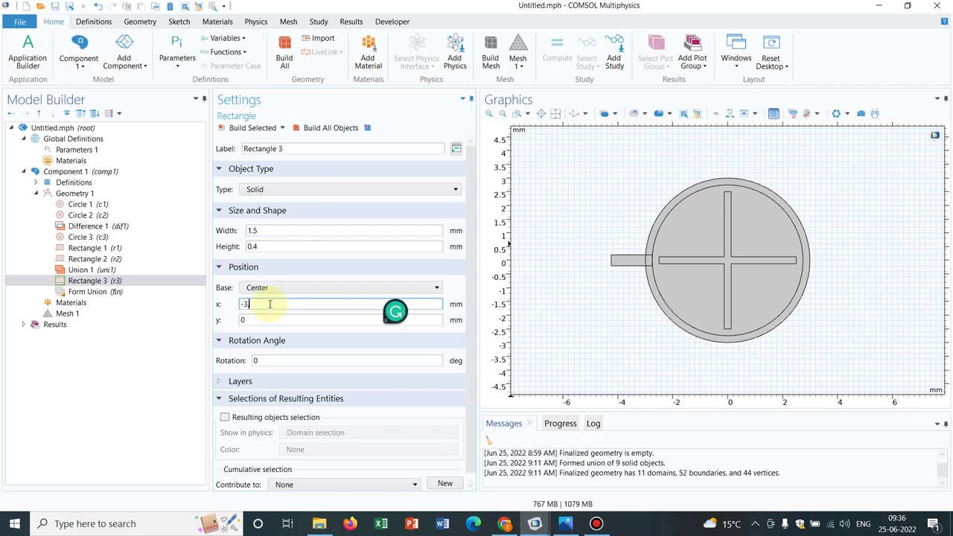
pyautogui.write('.4')
pyautogui.click(251, 130)
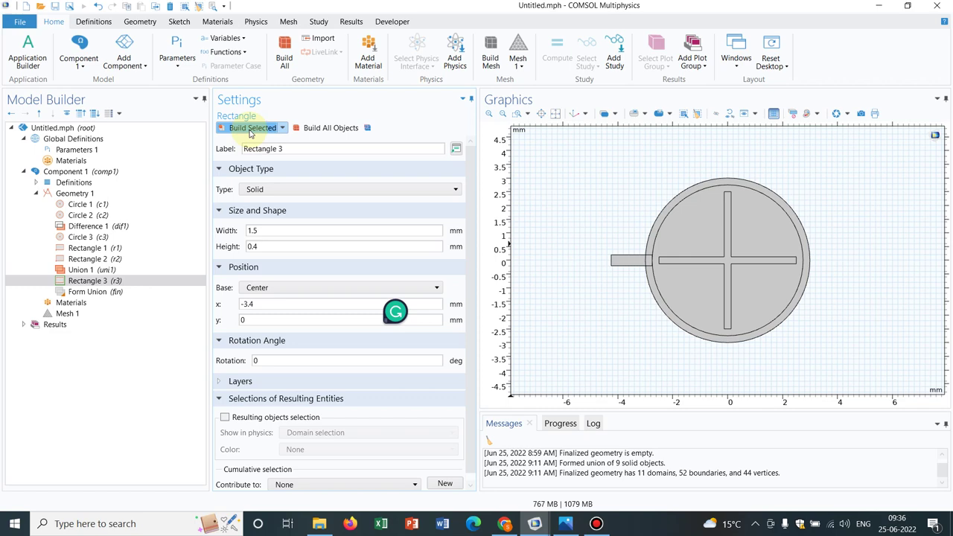
pyautogui.click(270, 302)
pyautogui.write('.6')
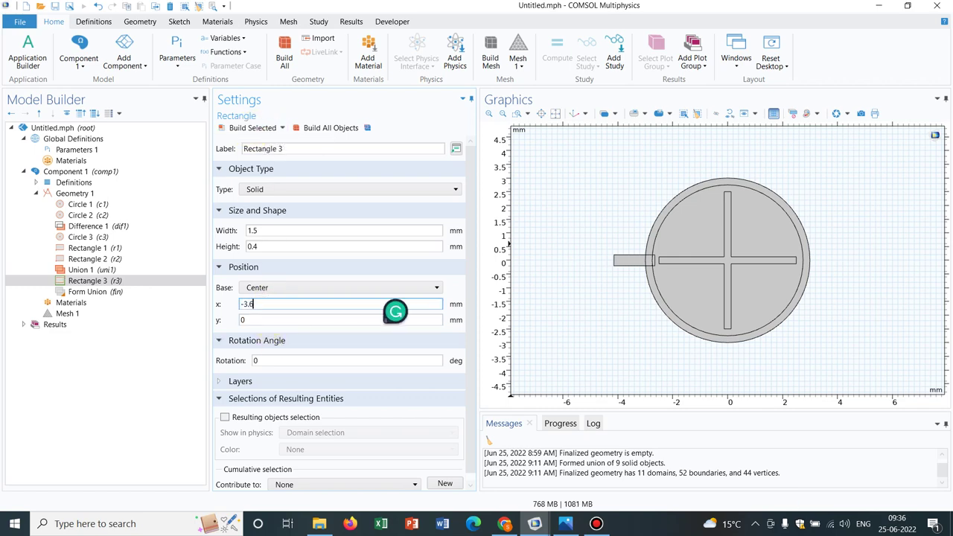
pyautogui.click(250, 128)
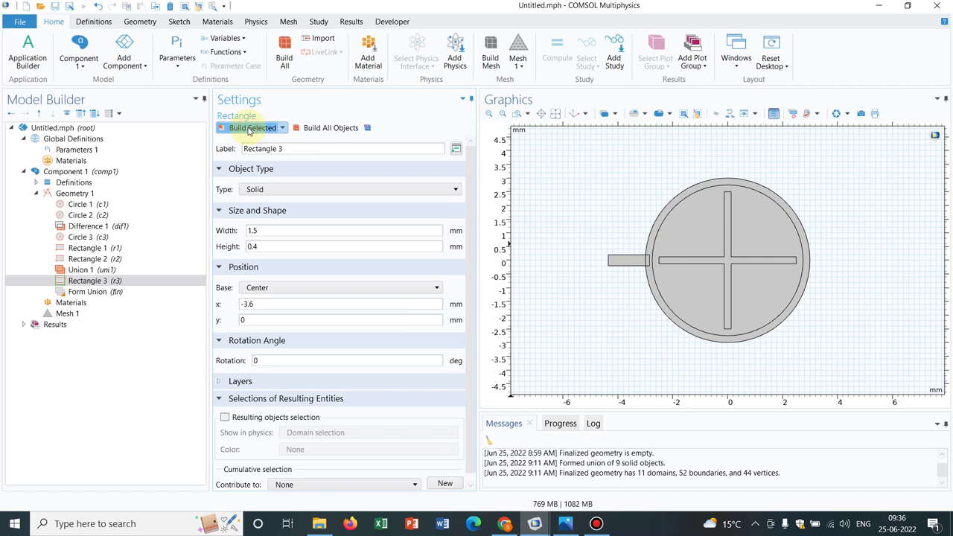
# - Increase Rectangle 3's height to 0.5 mm and rebuild the whole geometry
pyautogui.click(270, 245)
pyautogui.press('BackSpace')
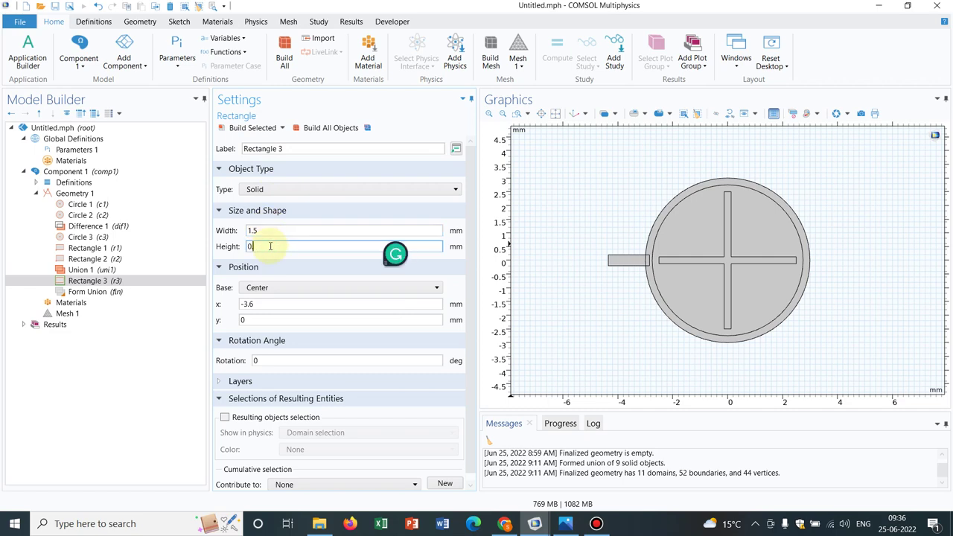
pyautogui.write('5')
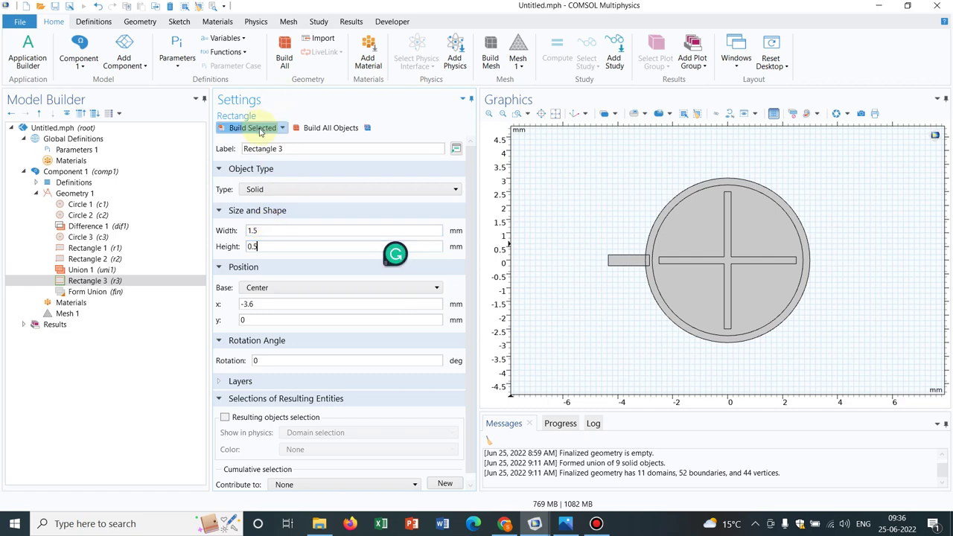
pyautogui.click(309, 129)
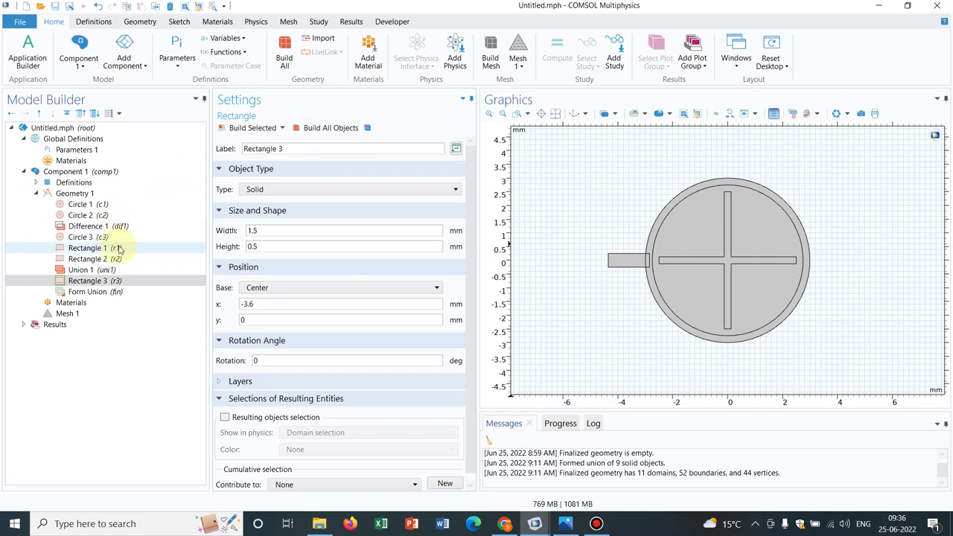
pyautogui.click(114, 195)
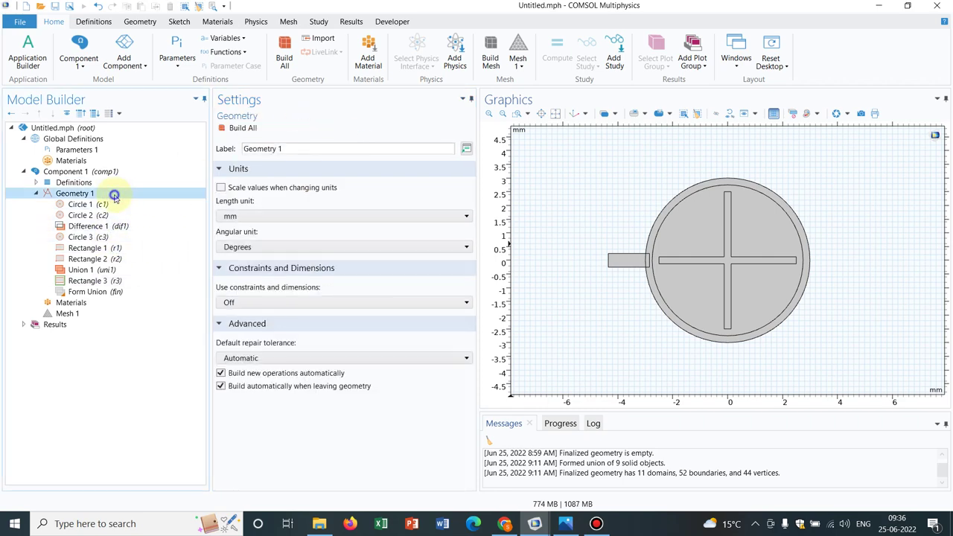
pyautogui.rightClick(116, 198)
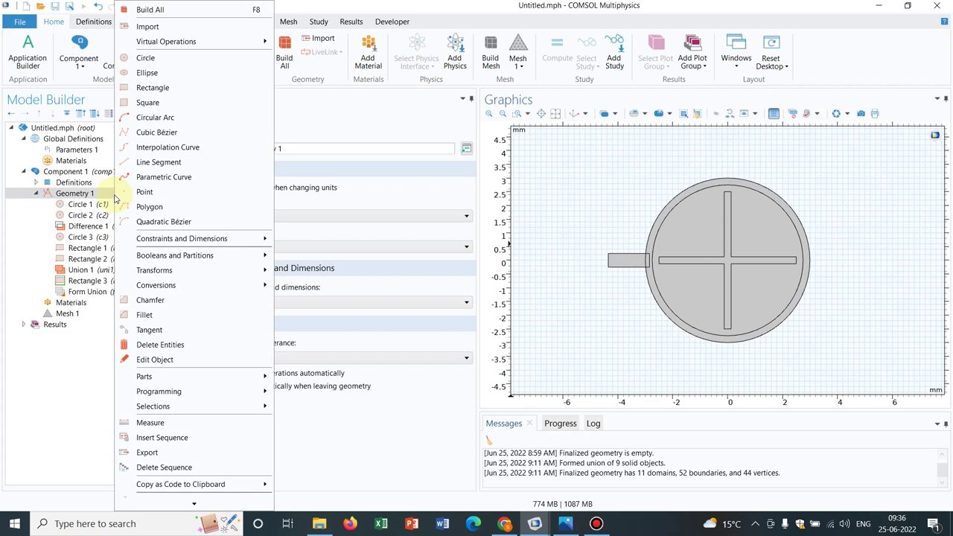
# - Add a Rotate operation to Geometry 1 with angles 90,180,270 degrees about the origin
pyautogui.moveTo(228, 276)
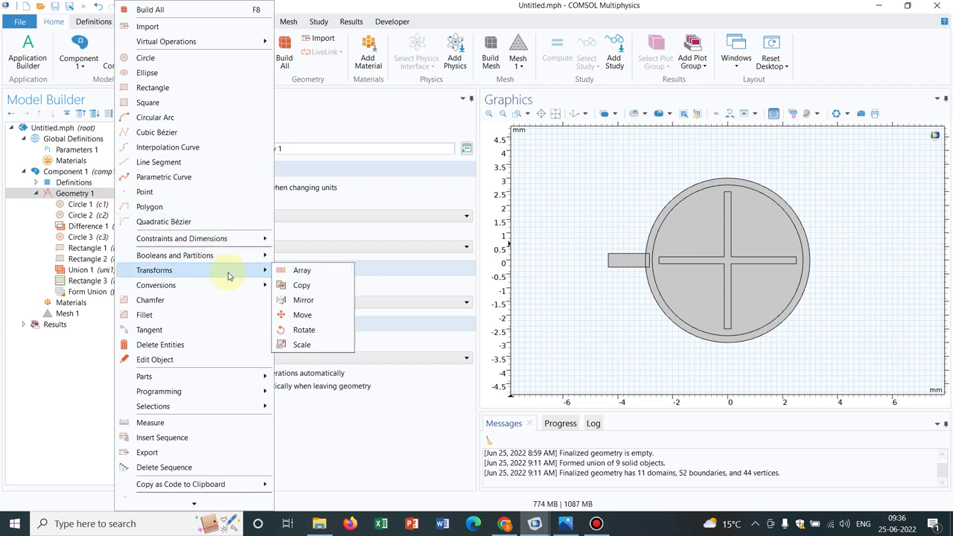
pyautogui.click(303, 332)
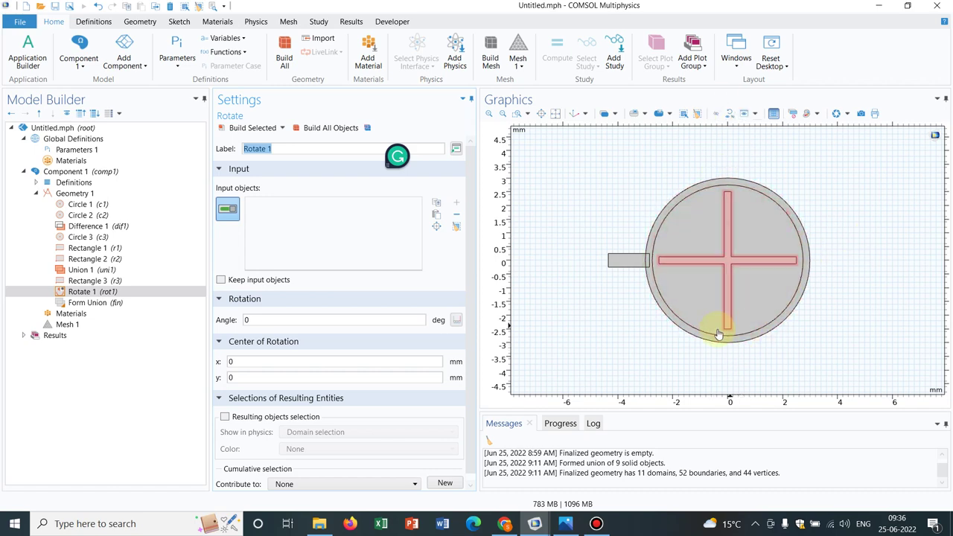
pyautogui.click(256, 319)
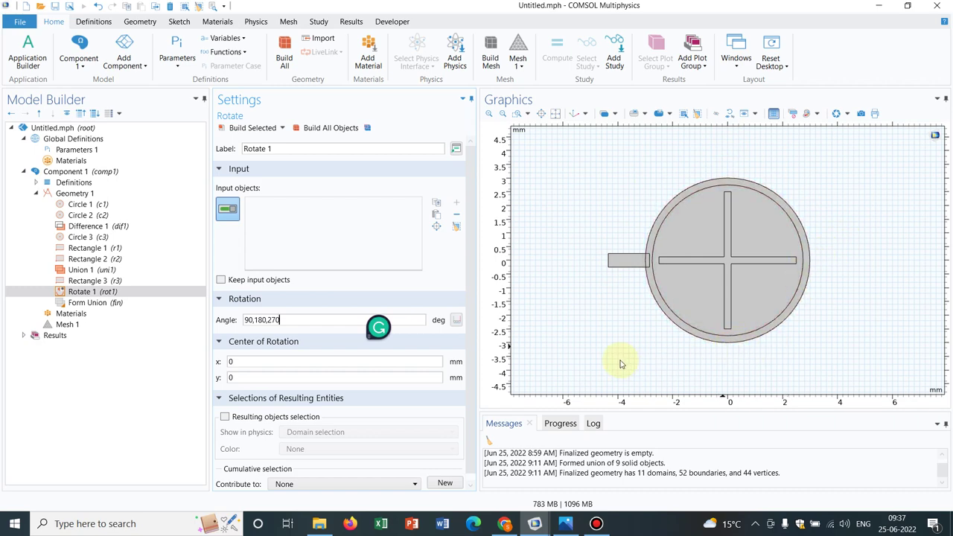
# - Choose the left tab r3 as the object to rotate and build the rotated copies
pyautogui.click(320, 129)
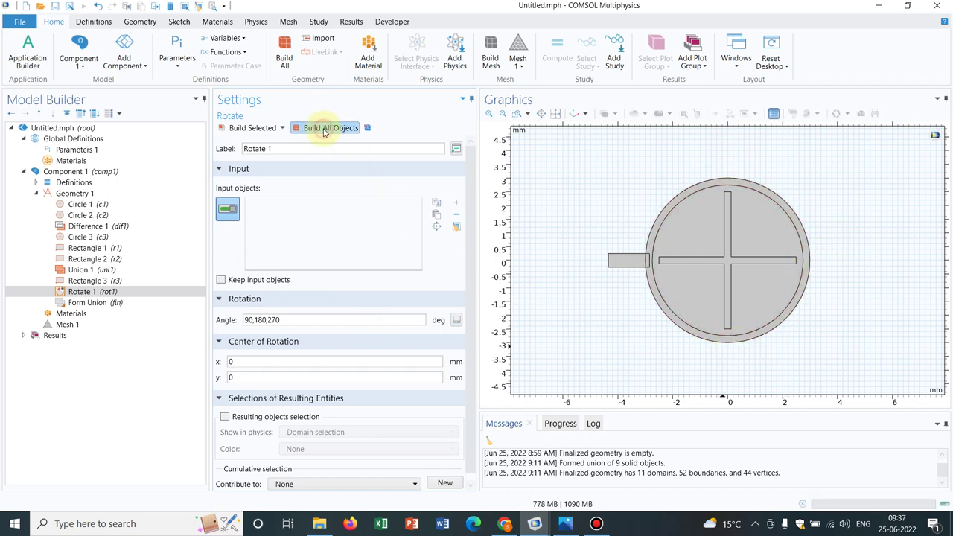
pyautogui.click(553, 289)
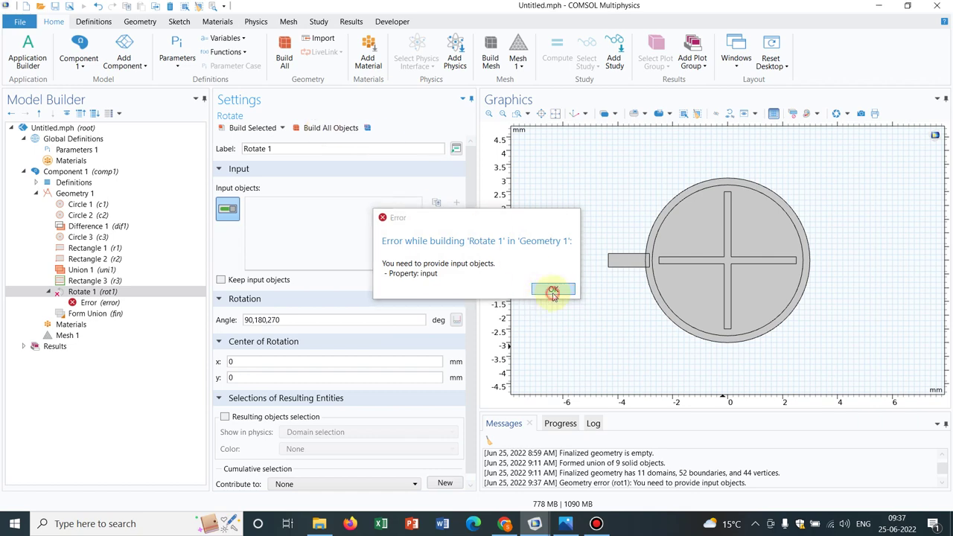
pyautogui.click(624, 267)
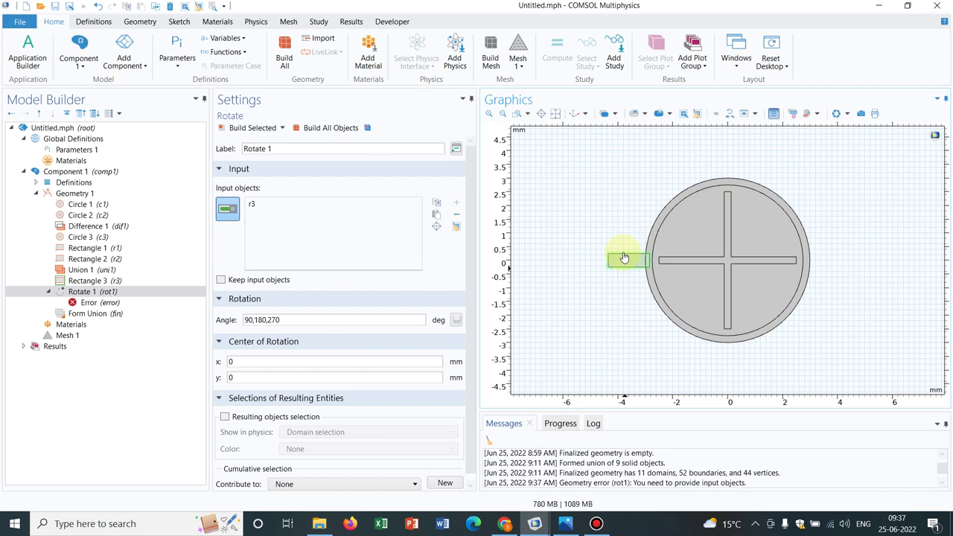
pyautogui.click(325, 128)
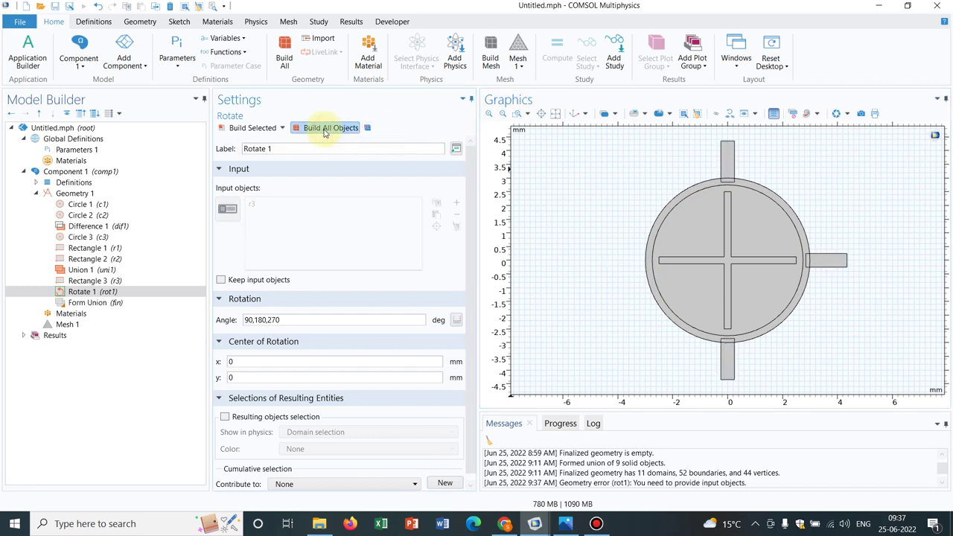
# - Keep the input objects so the original tab stays, giving four tabs around the ring
pyautogui.click(220, 280)
pyautogui.click(312, 128)
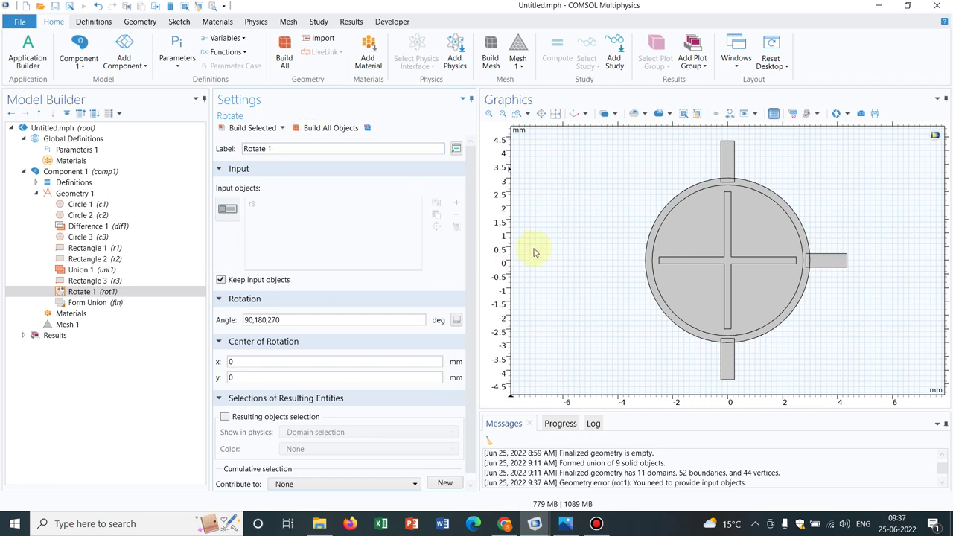
pyautogui.click(321, 129)
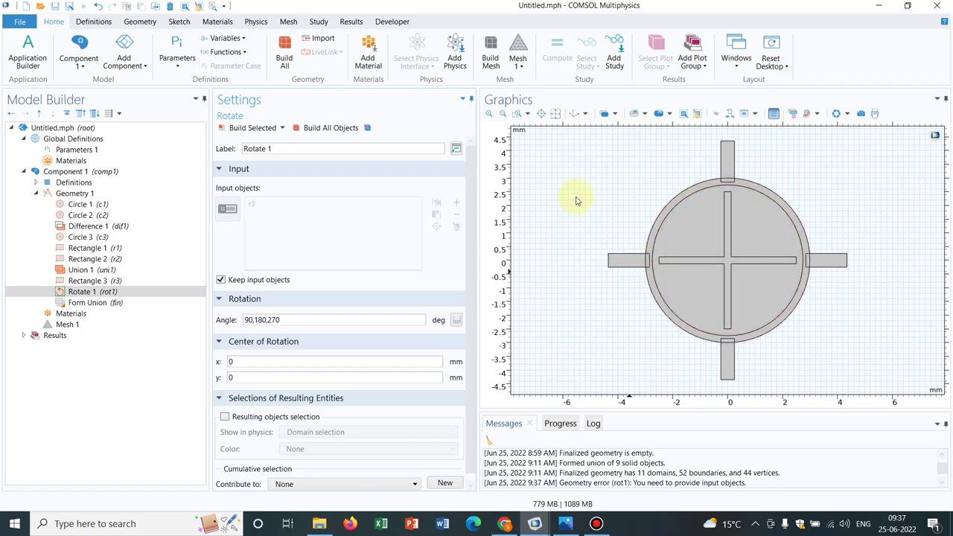
# - Add a Union operation to Geometry 1 from Booleans and Partitions
pyautogui.click(113, 194)
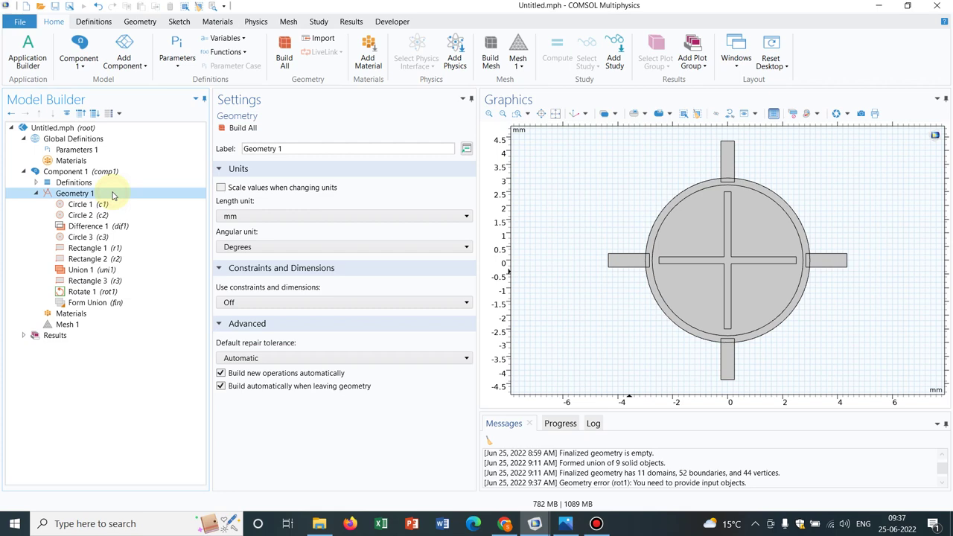
pyautogui.rightClick(113, 194)
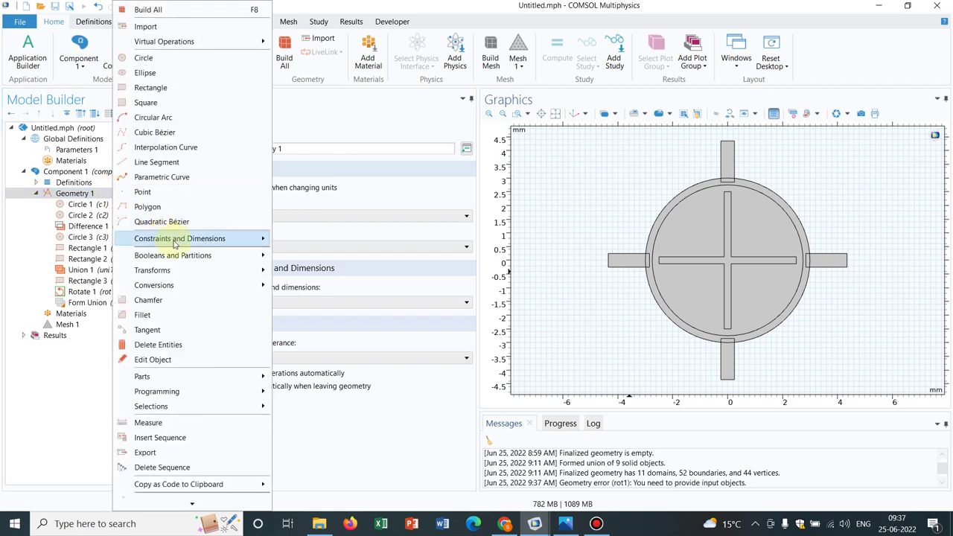
pyautogui.moveTo(246, 257)
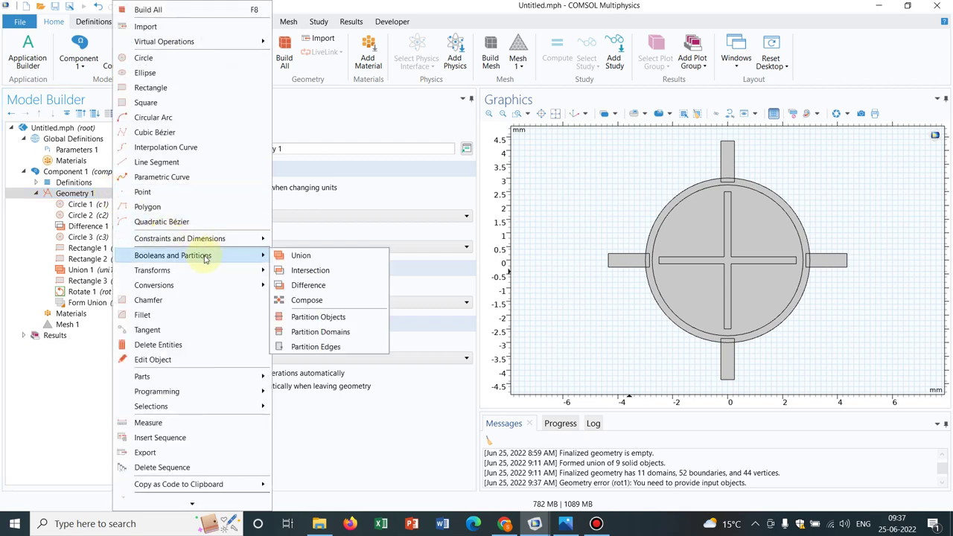
pyautogui.click(291, 257)
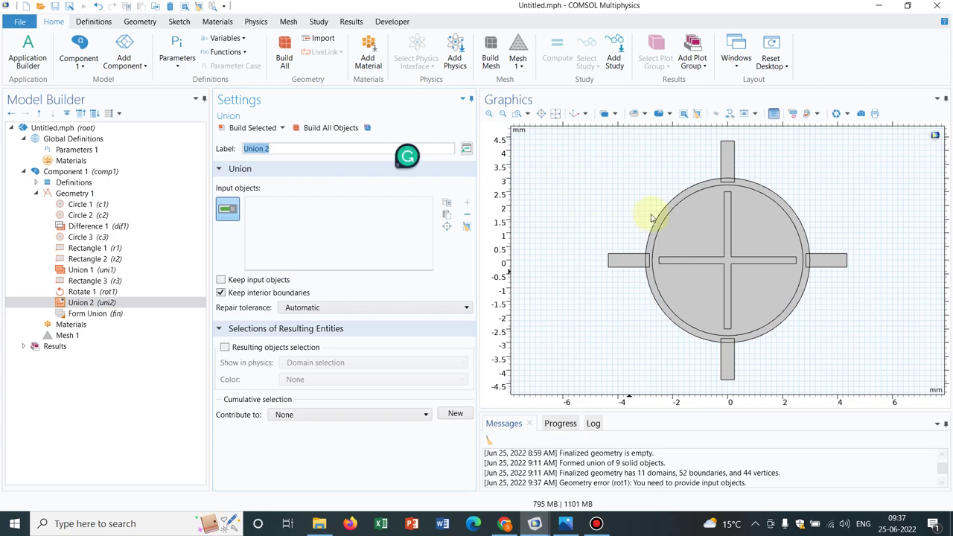
# - Union the outer ring with all four tabs, without interior boundaries, and build
pyautogui.click(665, 218)
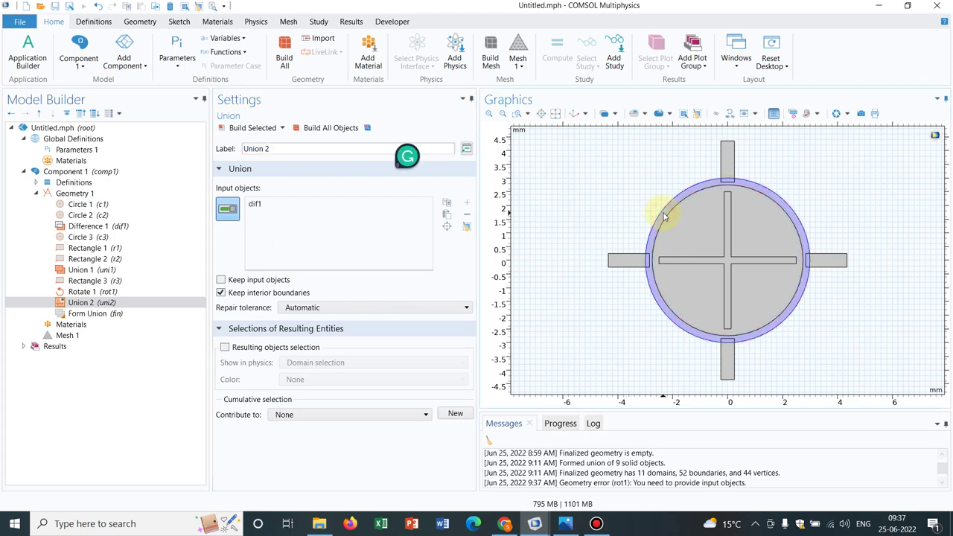
pyautogui.click(626, 262)
pyautogui.click(721, 159)
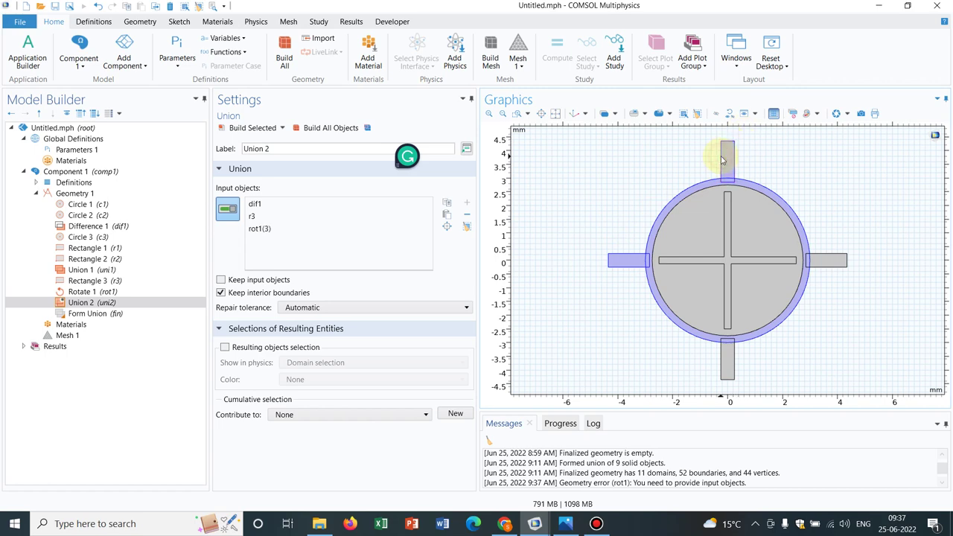
pyautogui.click(825, 259)
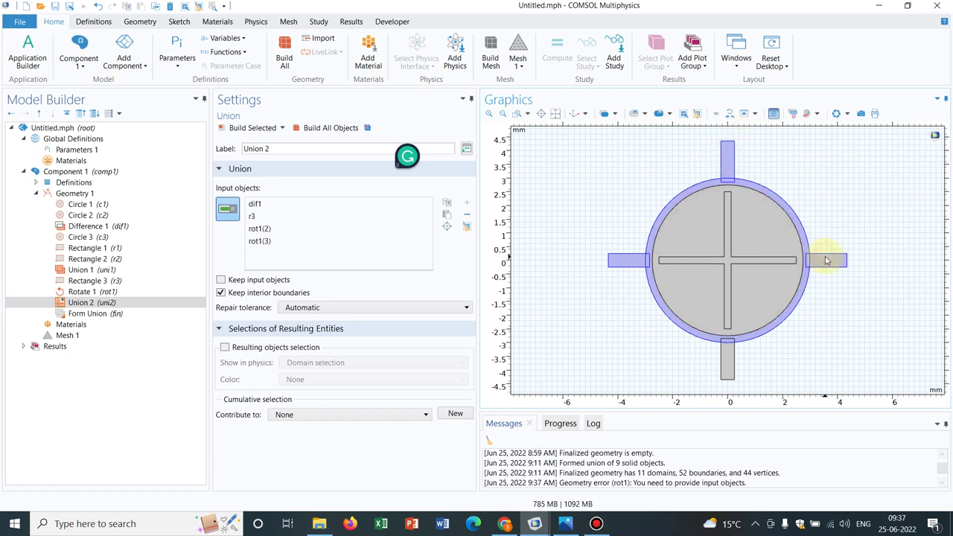
pyautogui.click(730, 360)
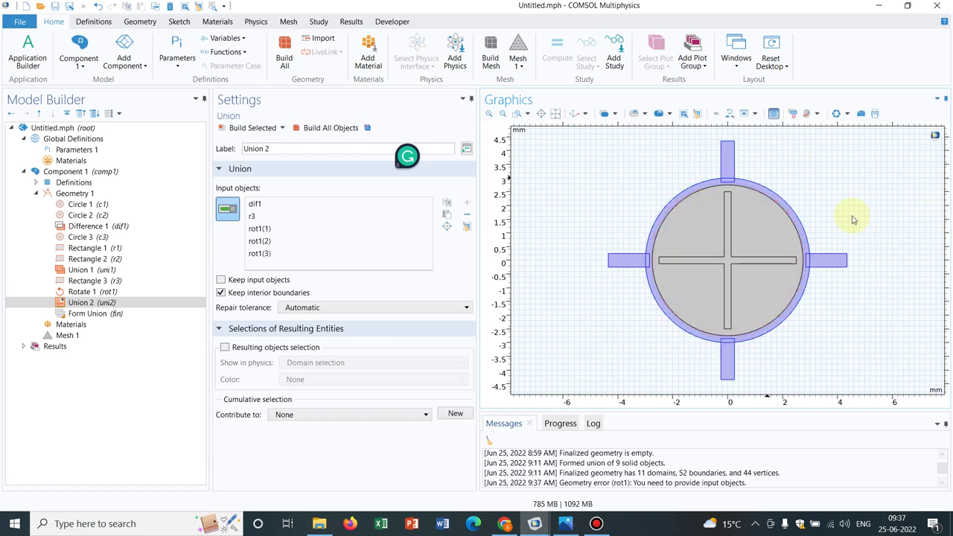
pyautogui.click(333, 129)
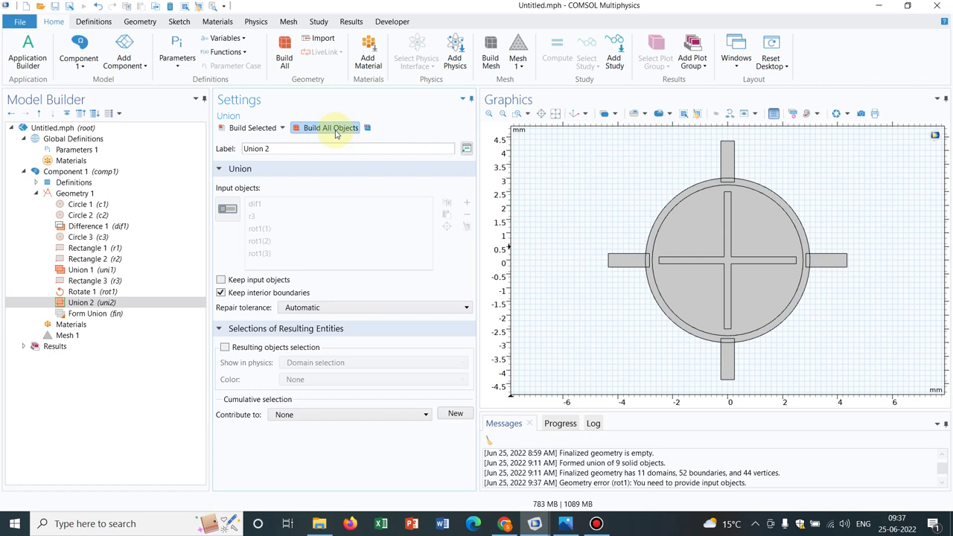
pyautogui.click(220, 293)
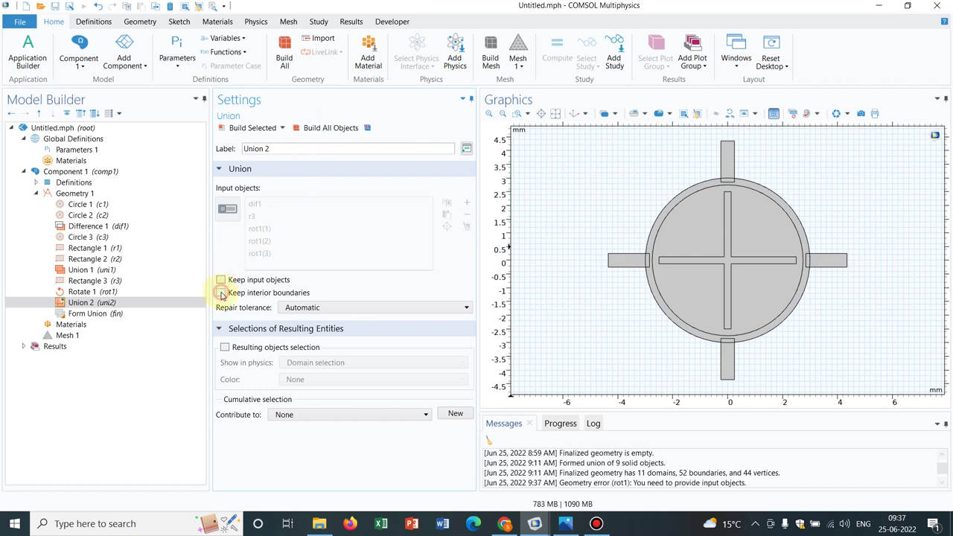
pyautogui.click(322, 132)
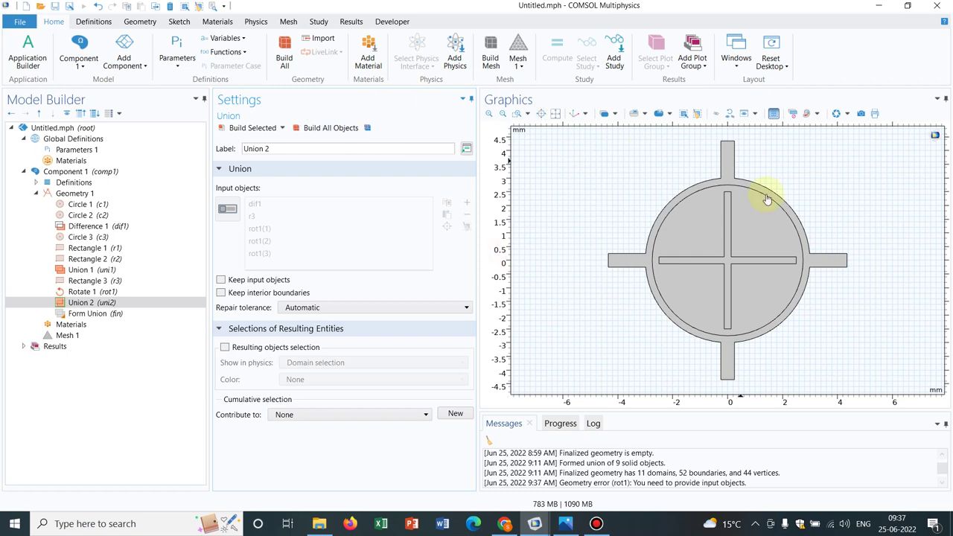
# - Open Image.png in Photos, move it aside to compare, then return to the COMSOL model
pyautogui.moveTo(566, 521)
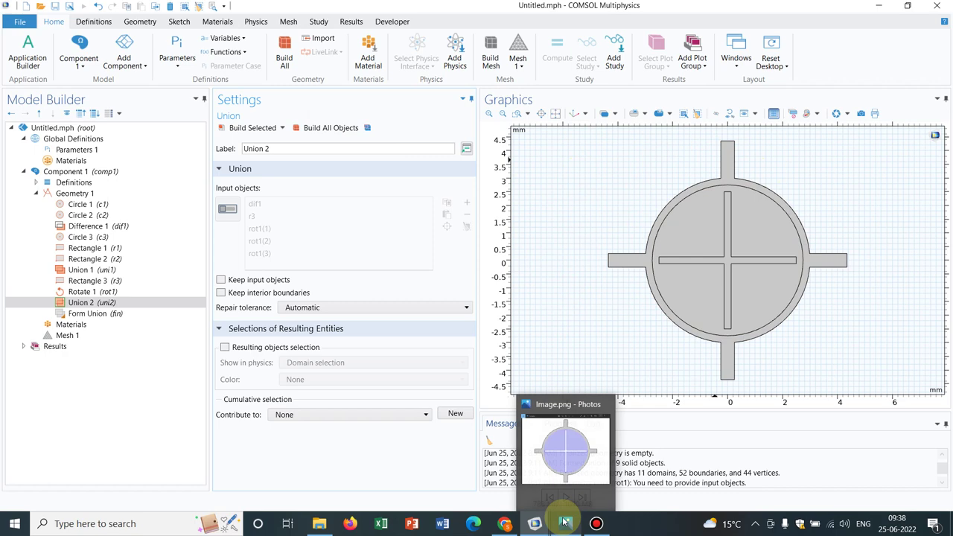
pyautogui.click(568, 468)
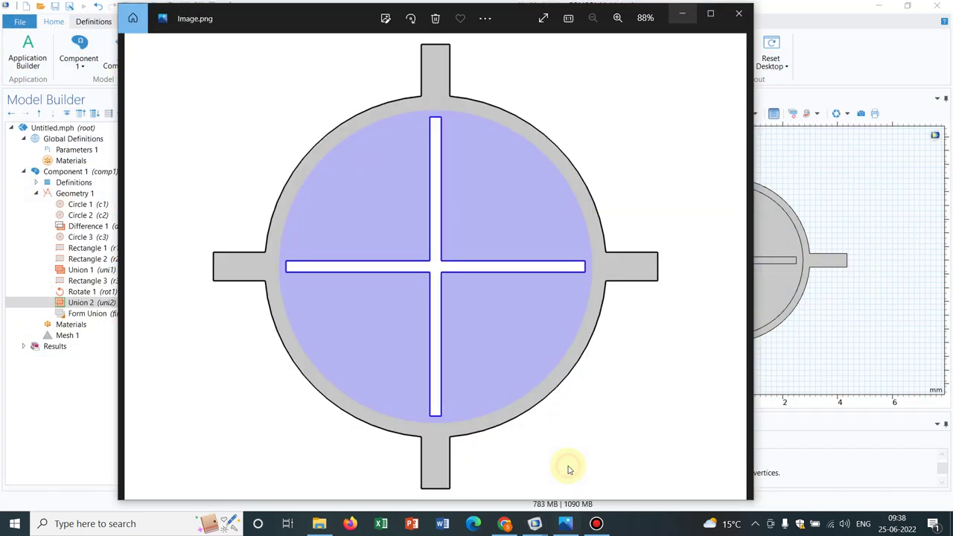
pyautogui.click(651, 129)
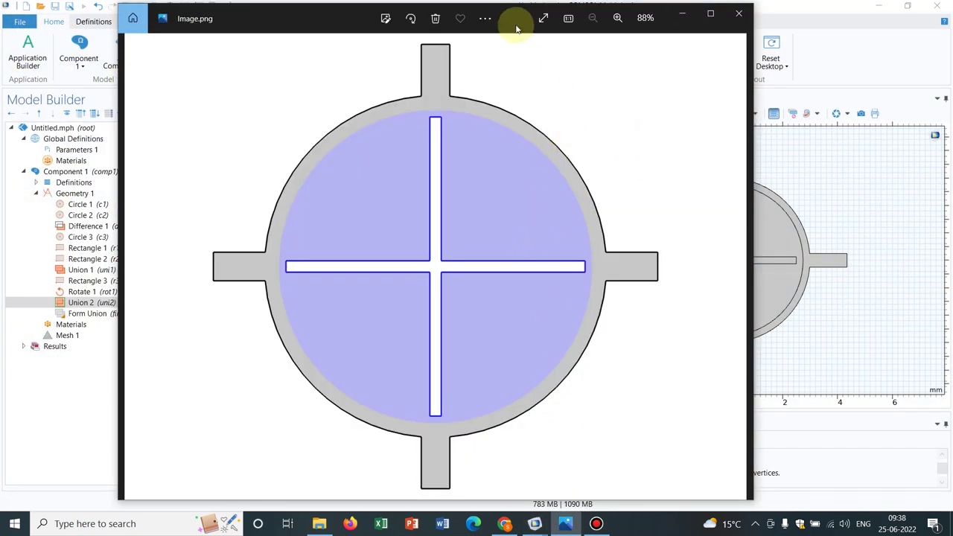
pyautogui.moveTo(515, 28); pyautogui.dragTo(421, 78)
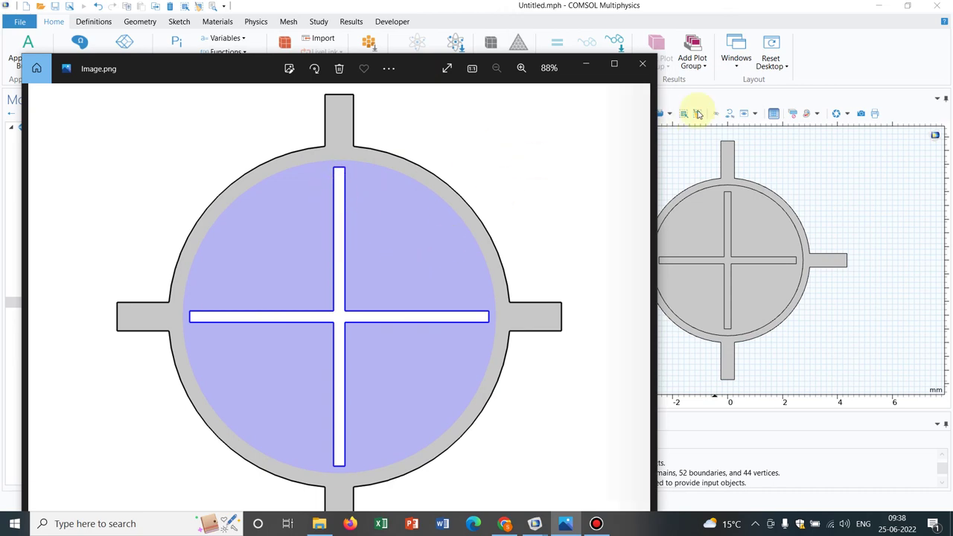
pyautogui.click(680, 149)
# - Add a Difference that subtracts the plus-shaped uni1 from disk c3, then build
pyautogui.click(85, 195)
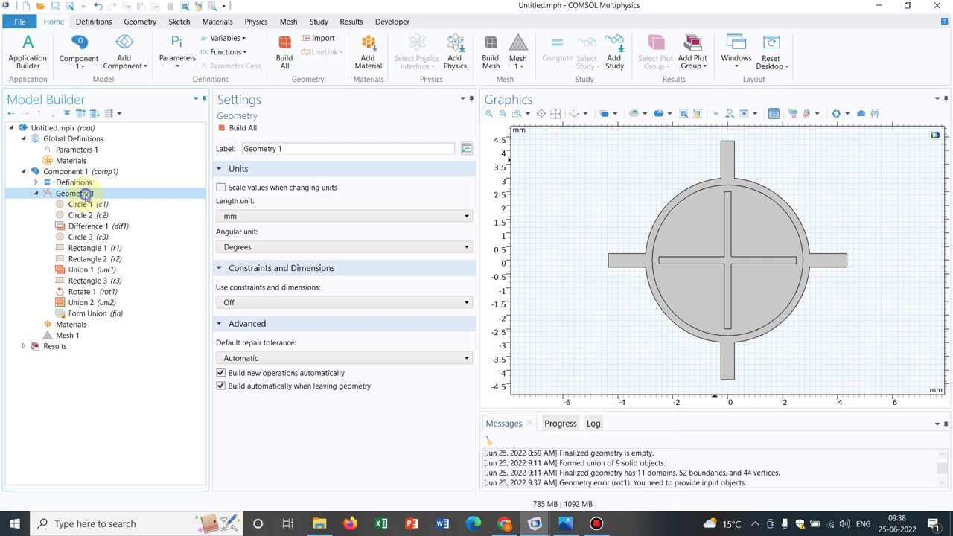
pyautogui.rightClick(86, 195)
pyautogui.moveTo(212, 257)
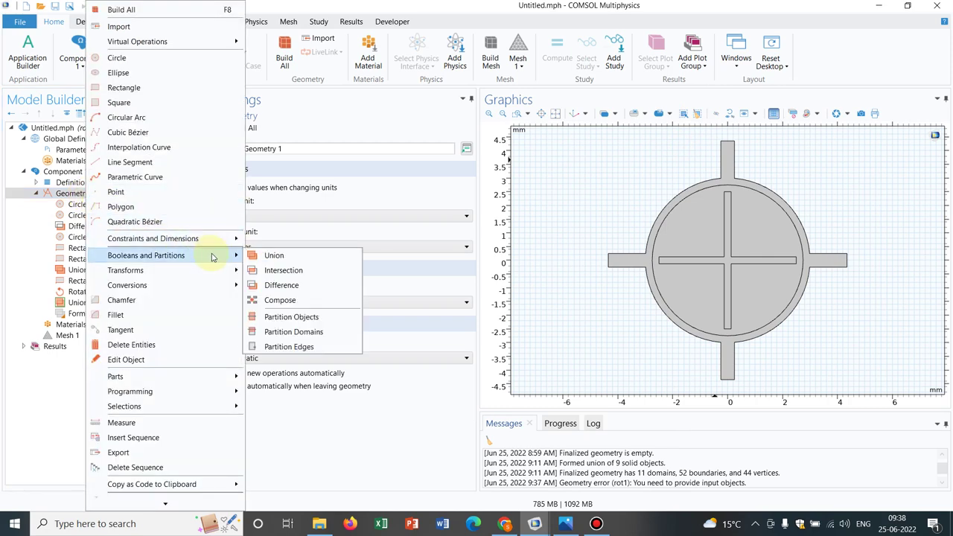
pyautogui.click(281, 285)
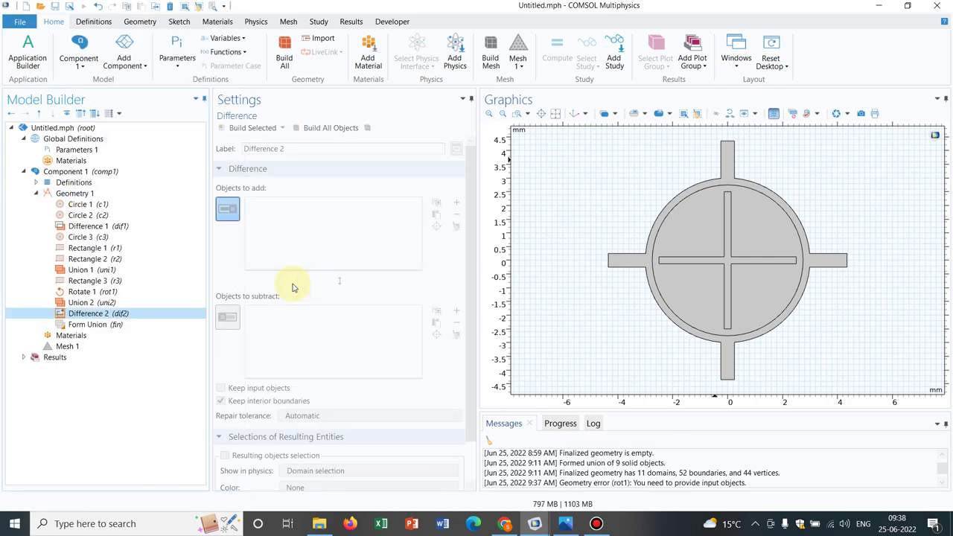
pyautogui.click(701, 225)
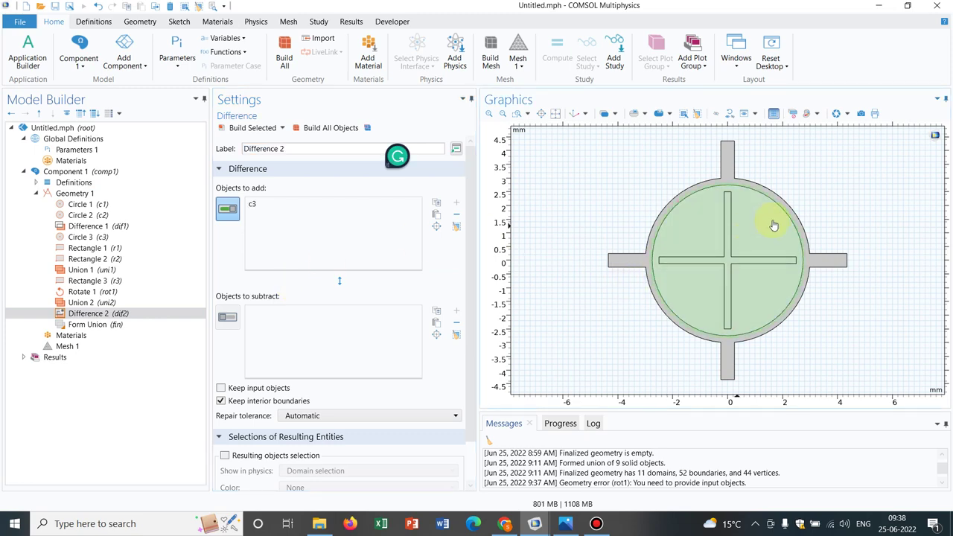
pyautogui.click(228, 318)
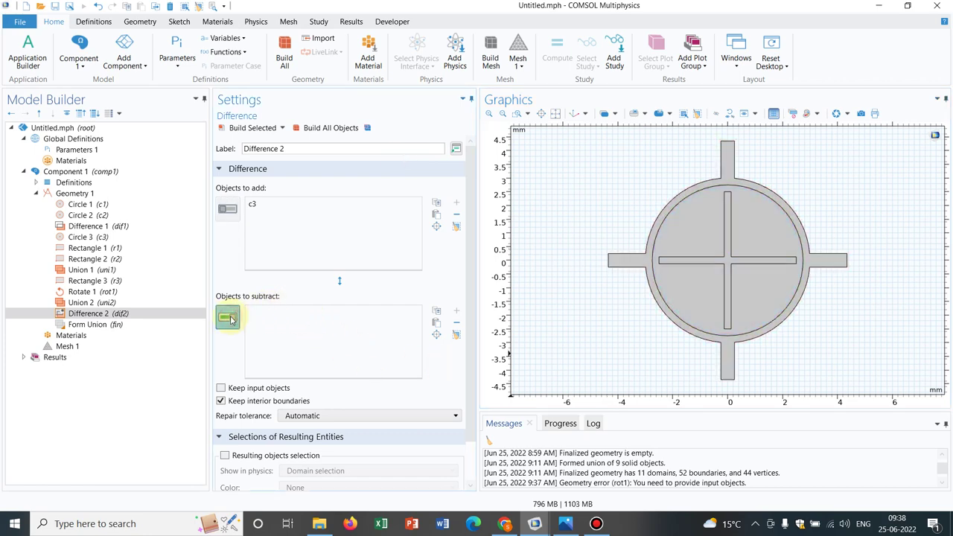
pyautogui.click(731, 264)
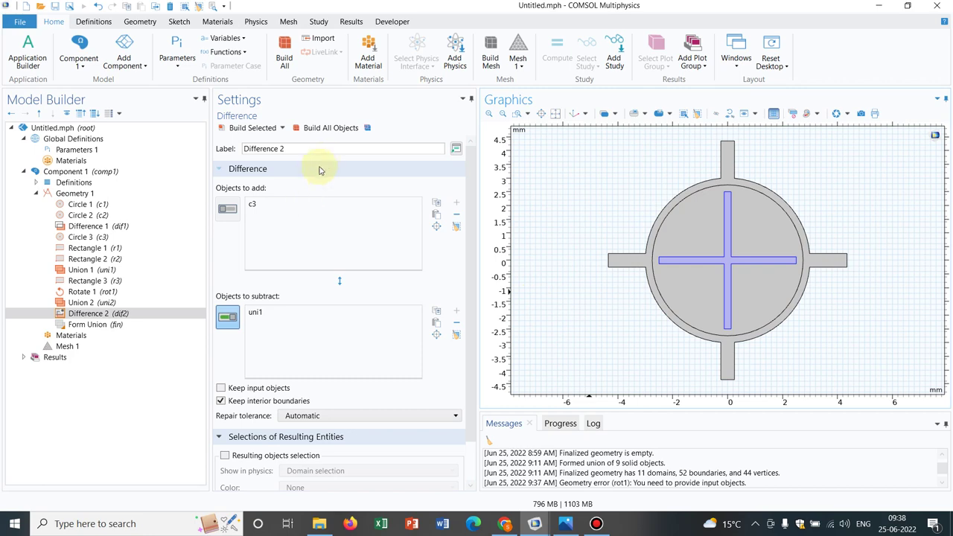
pyautogui.click(328, 128)
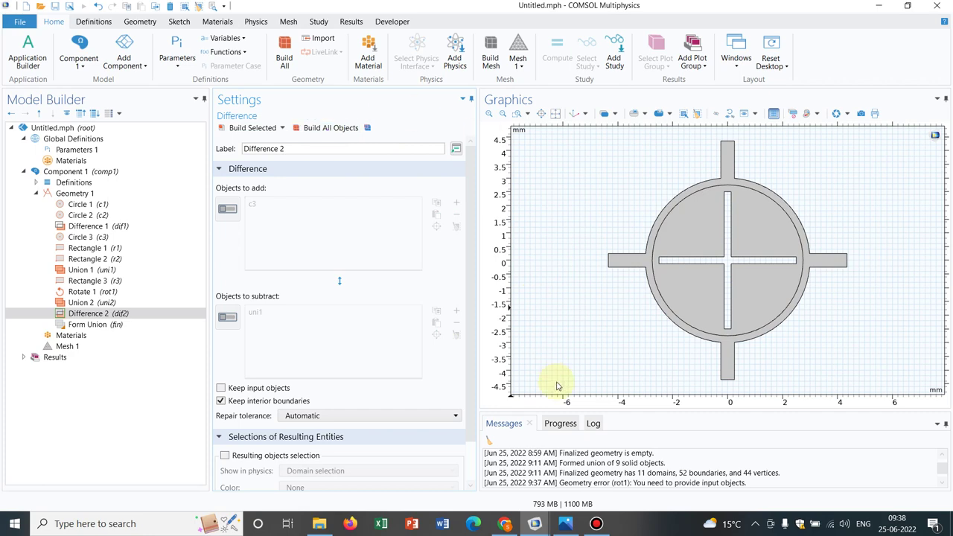
# - Place Image.png beside the COMSOL graphics to compare with the finished geometry, then minimize Photos
pyautogui.moveTo(567, 523)
pyautogui.click(568, 453)
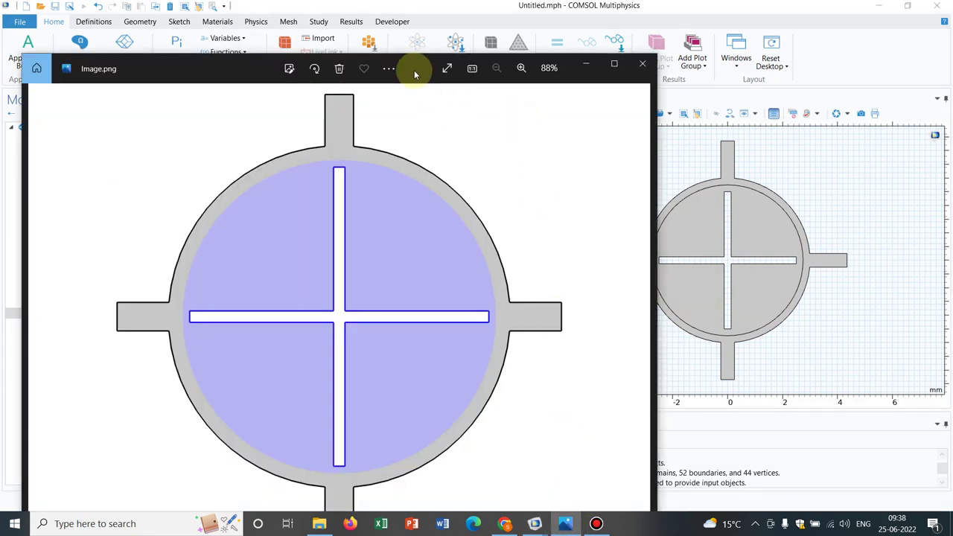
pyautogui.moveTo(411, 67); pyautogui.dragTo(369, 53)
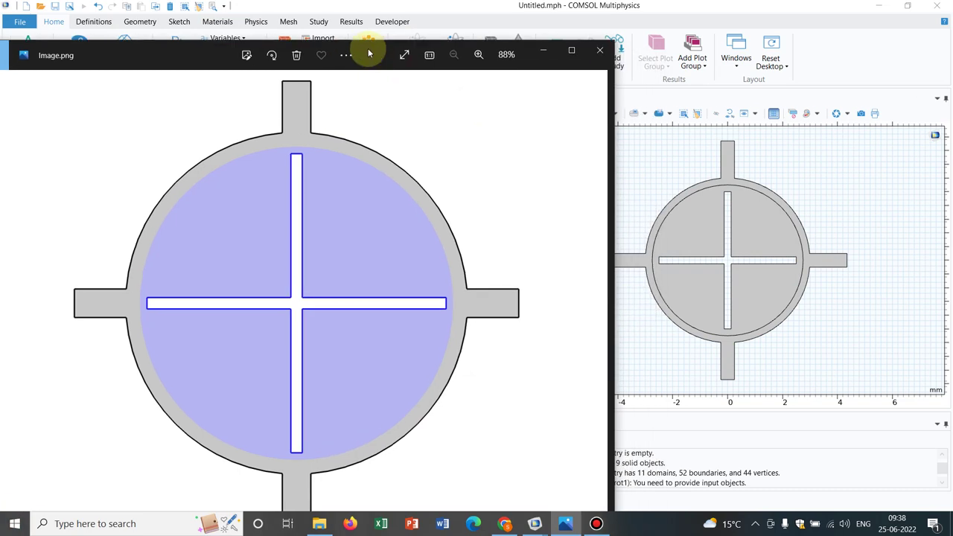
pyautogui.moveTo(369, 53); pyautogui.dragTo(340, 33)
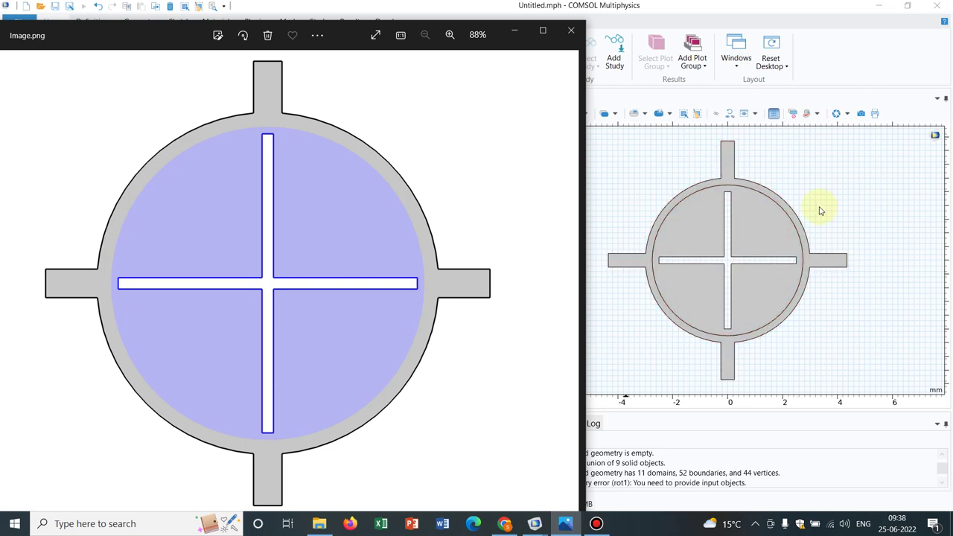
pyautogui.click(515, 34)
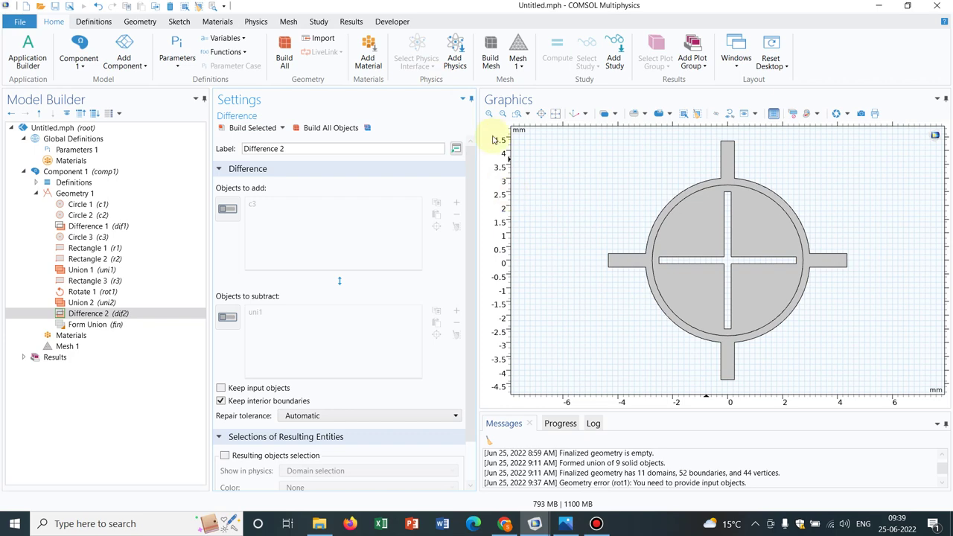
pyautogui.moveTo(475, 6)
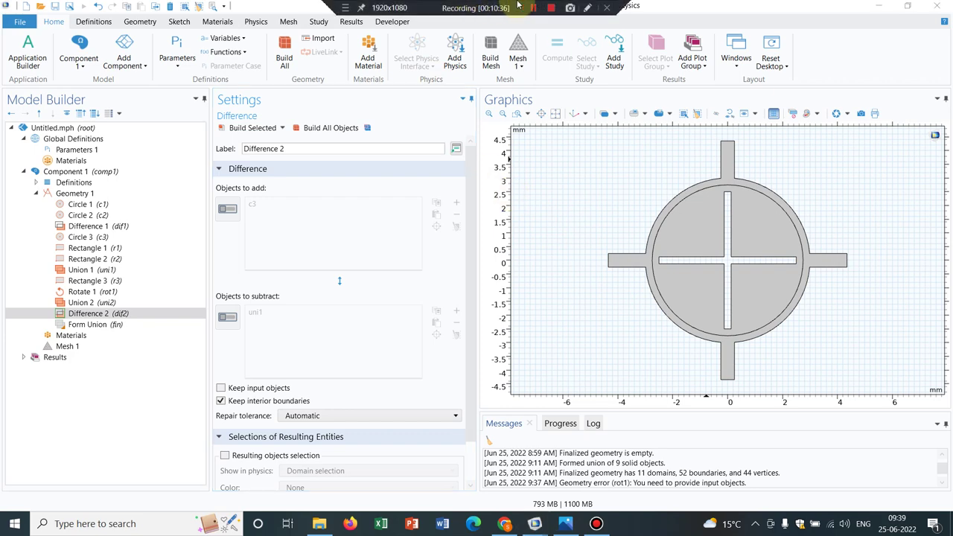